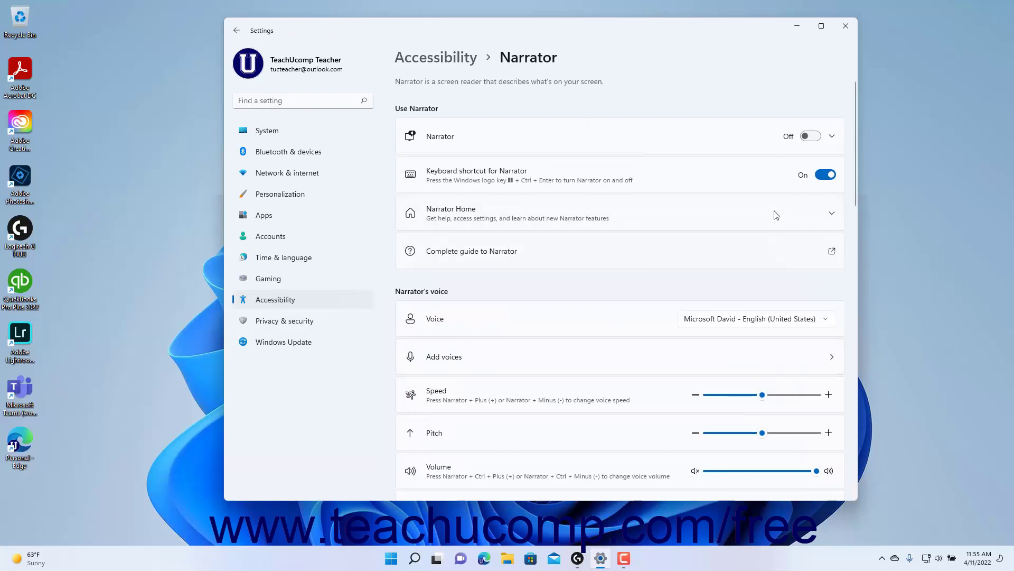
# Turn Narrator on, accept the keyboard changes notice, and exit Narrator from its welcome window
pyautogui.click(813, 139)
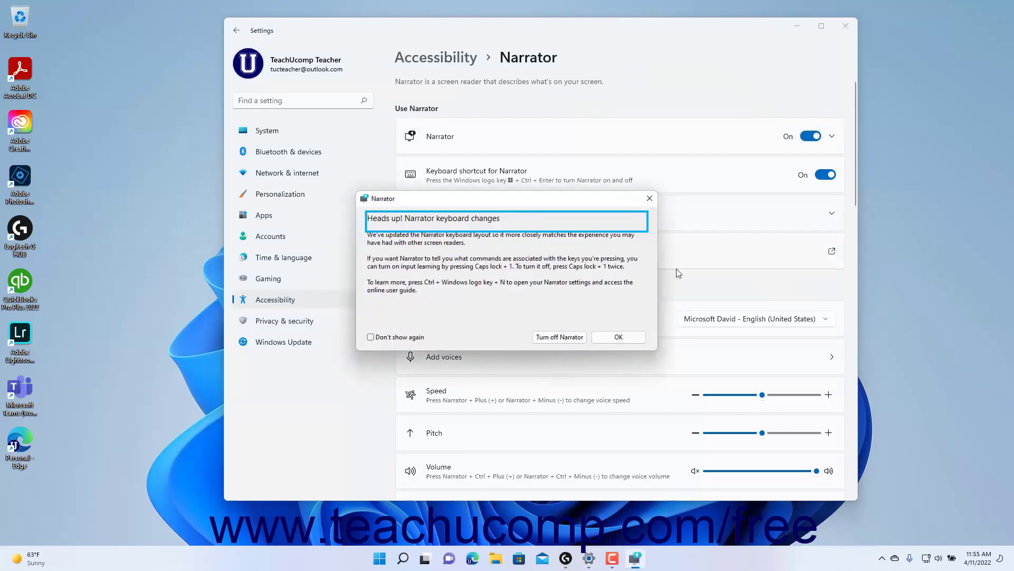
pyautogui.click(634, 342)
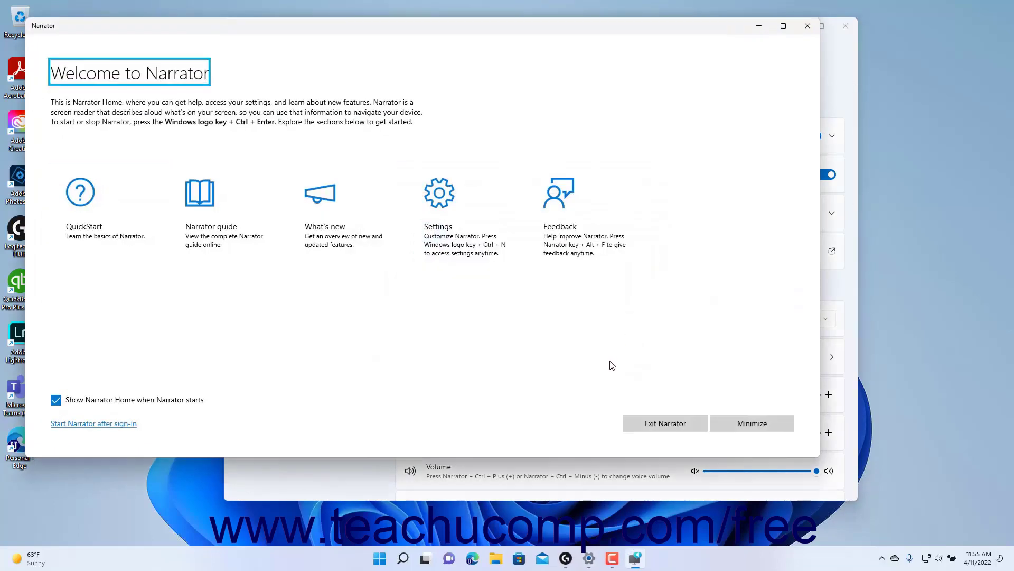
pyautogui.click(664, 429)
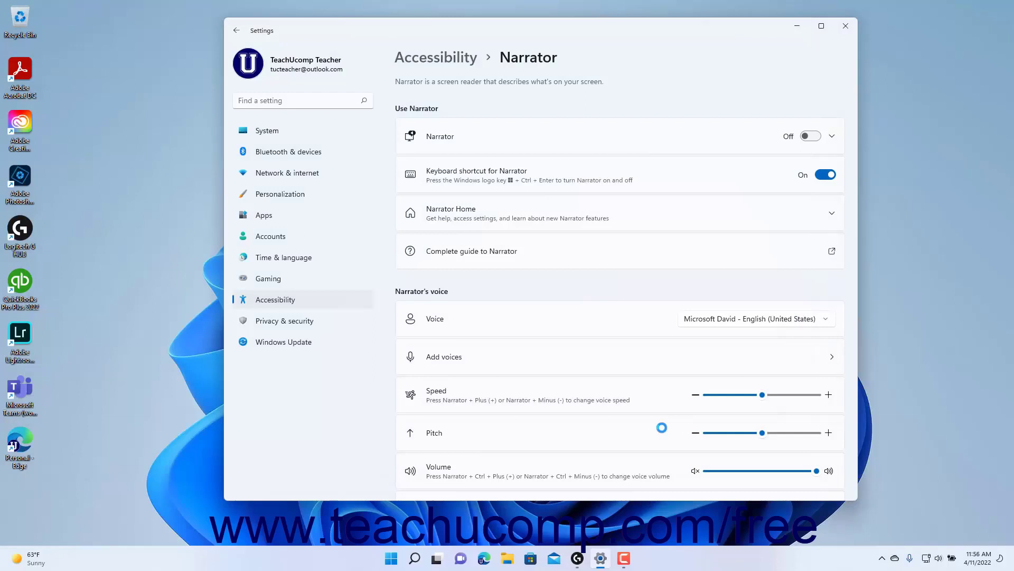
# Expand the Narrator and Narrator Home options, switching the before sign-in and after sign-in start options on and back off
pyautogui.click(473, 144)
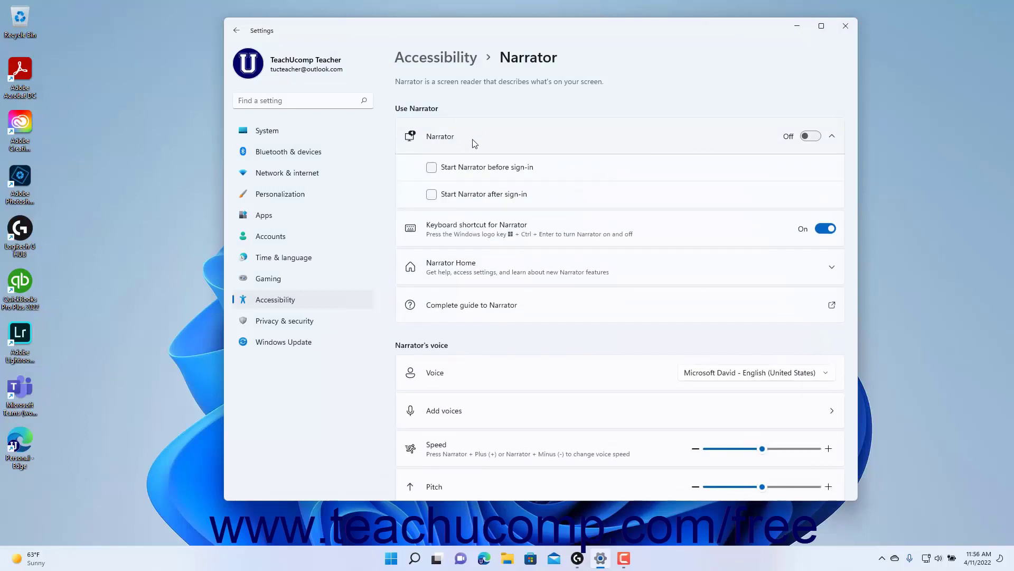
pyautogui.click(476, 168)
pyautogui.click(475, 168)
pyautogui.click(468, 195)
pyautogui.click(468, 195)
pyautogui.click(659, 277)
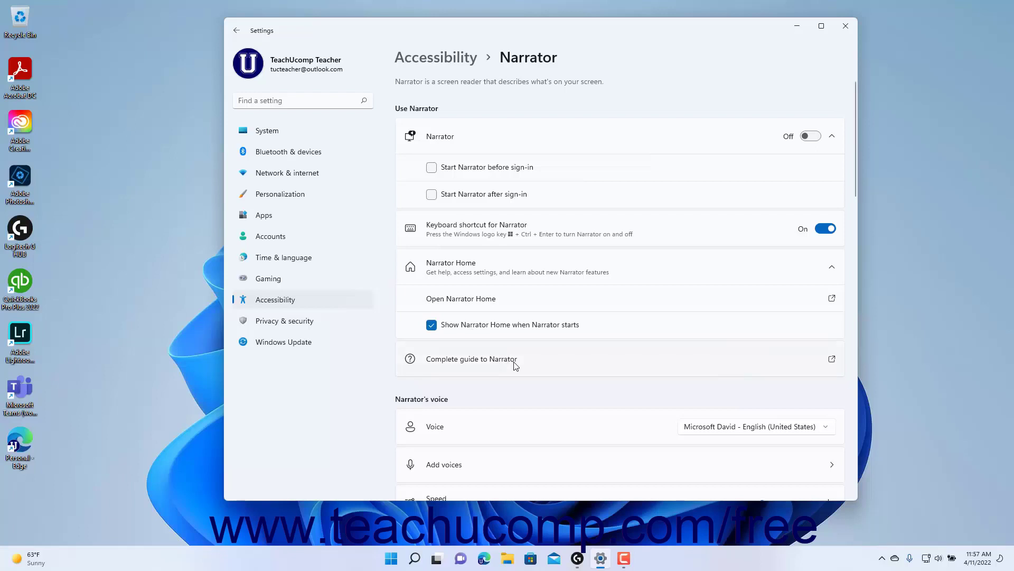
# View the list of available Narrator voices and the speech page for adding voices, and return to the Narrator settings
pyautogui.scroll(-5, 518, 364)
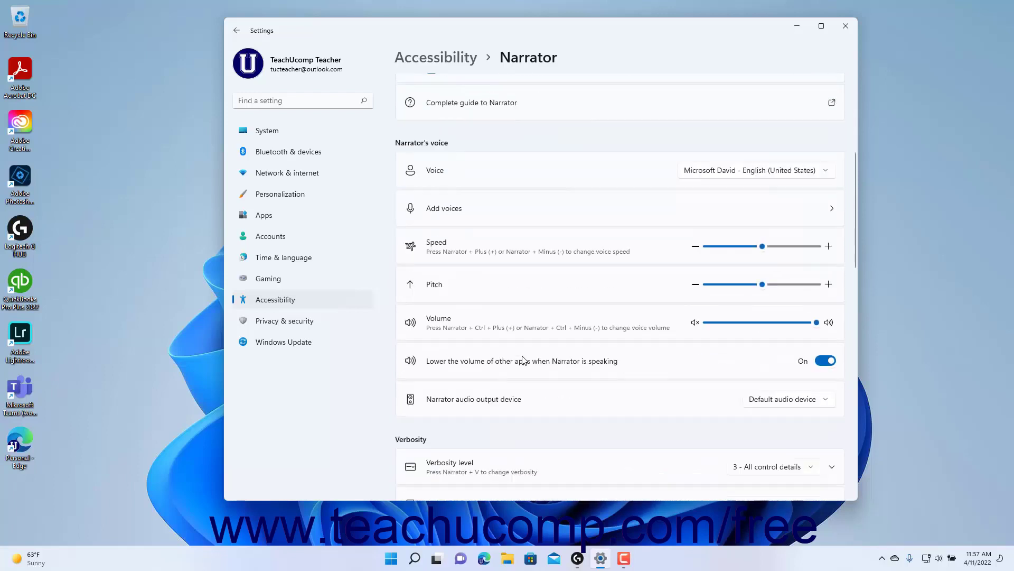
pyautogui.click(799, 177)
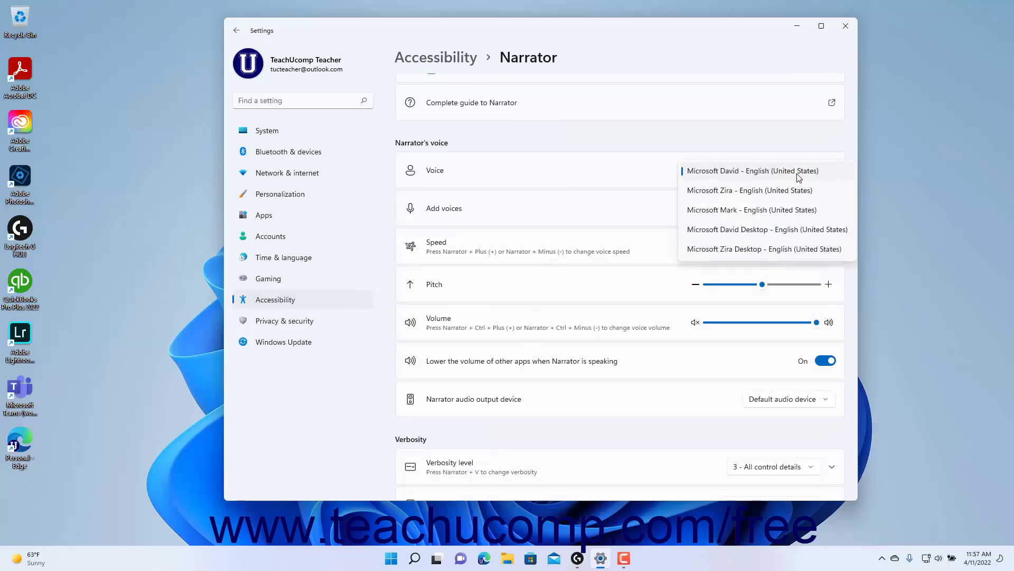
pyautogui.click(656, 176)
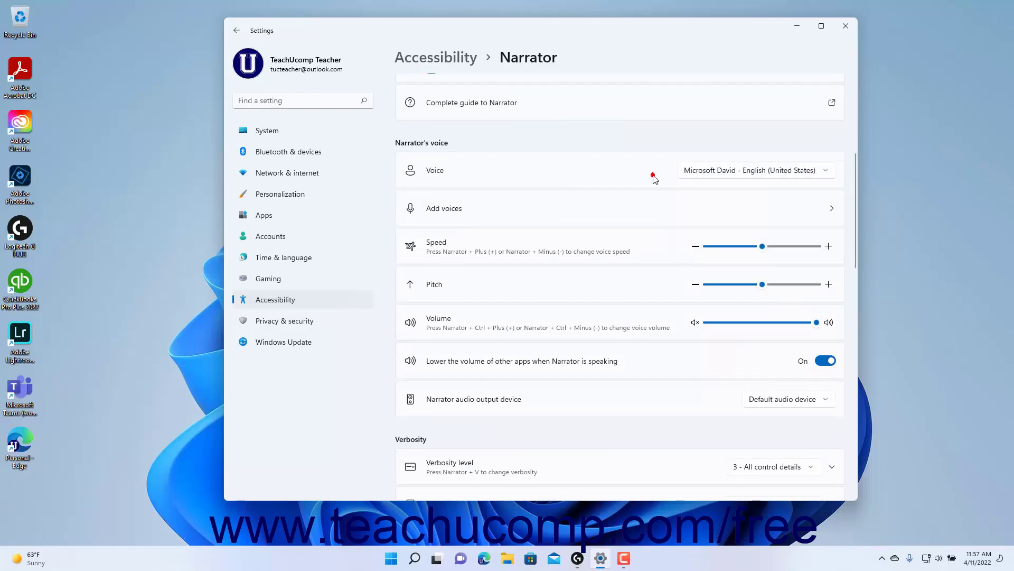
pyautogui.click(631, 219)
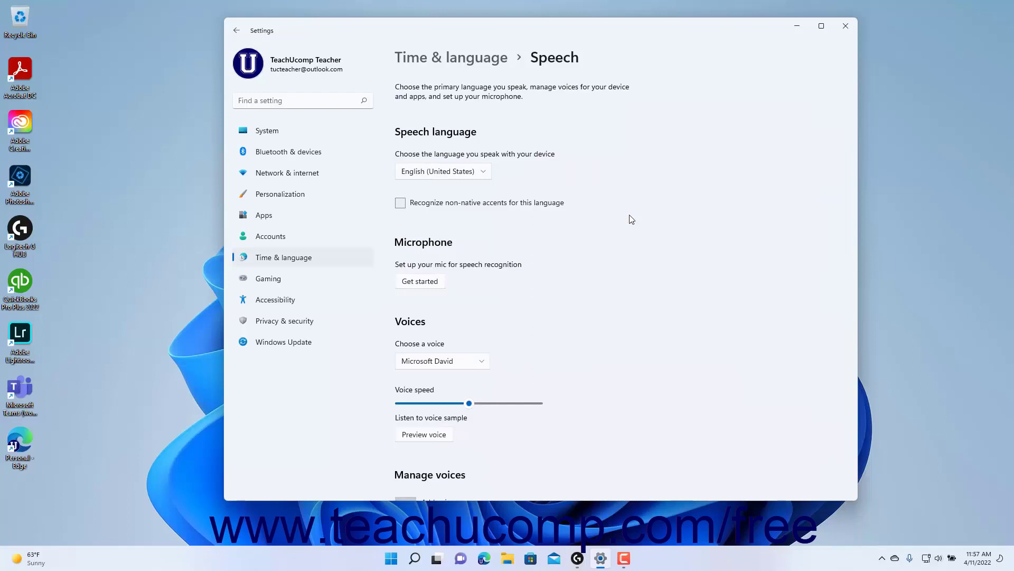
pyautogui.click(245, 31)
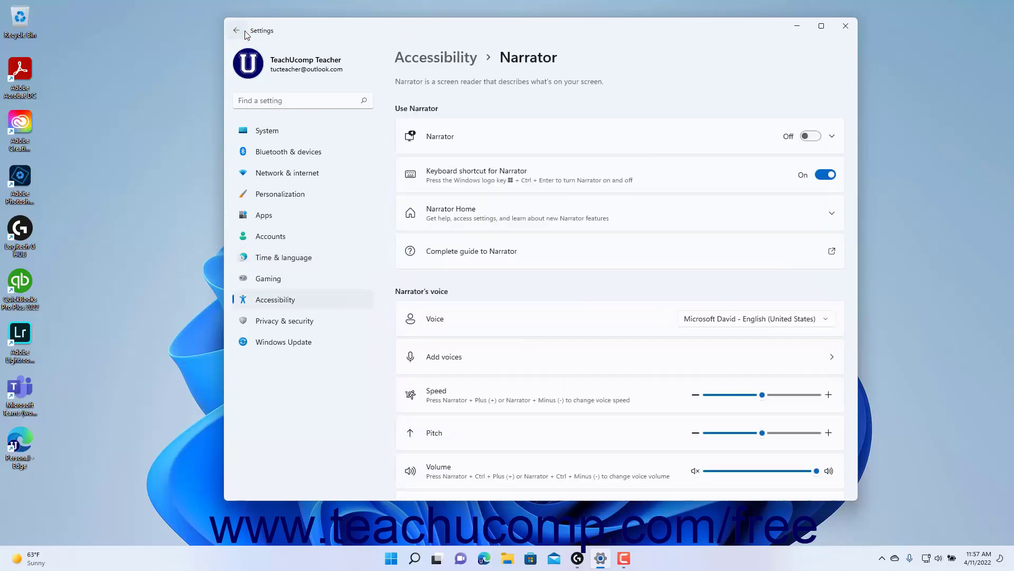
# Examine Narrator's voice speed, pitch and volume controls and the choices for its audio output device
pyautogui.scroll(-3, 552, 179)
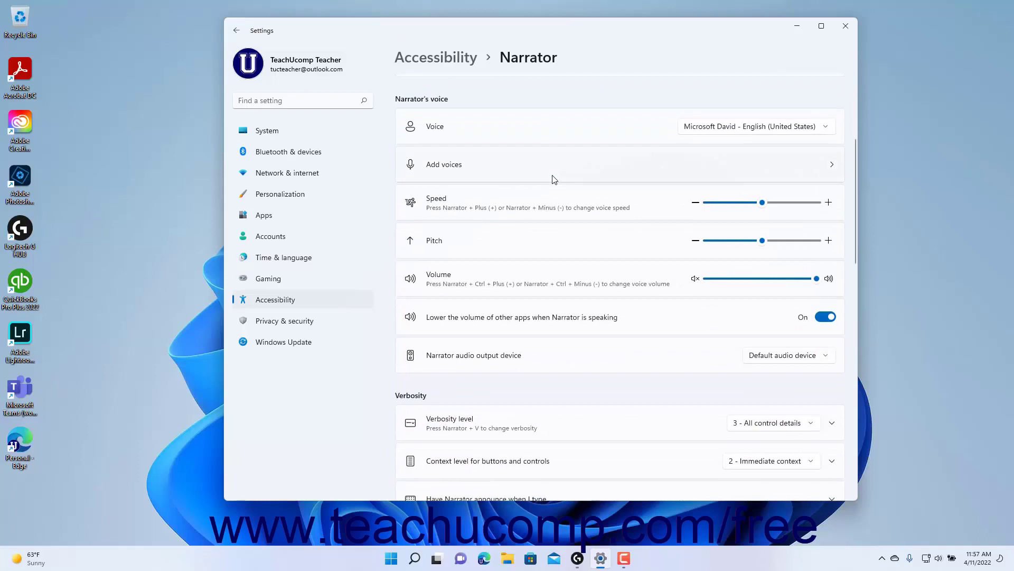
pyautogui.click(763, 202)
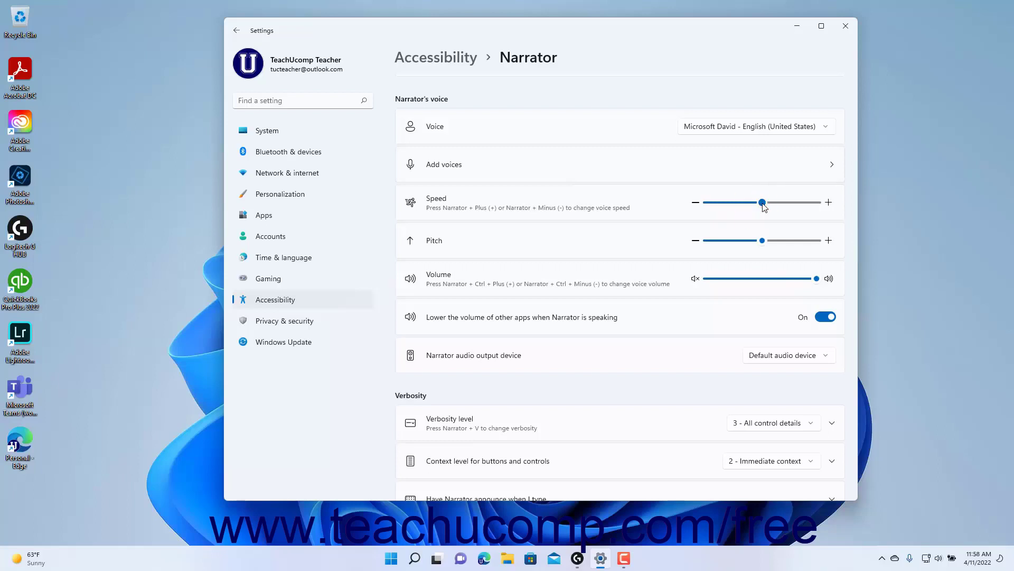
pyautogui.click(762, 241)
pyautogui.click(817, 279)
pyautogui.click(814, 358)
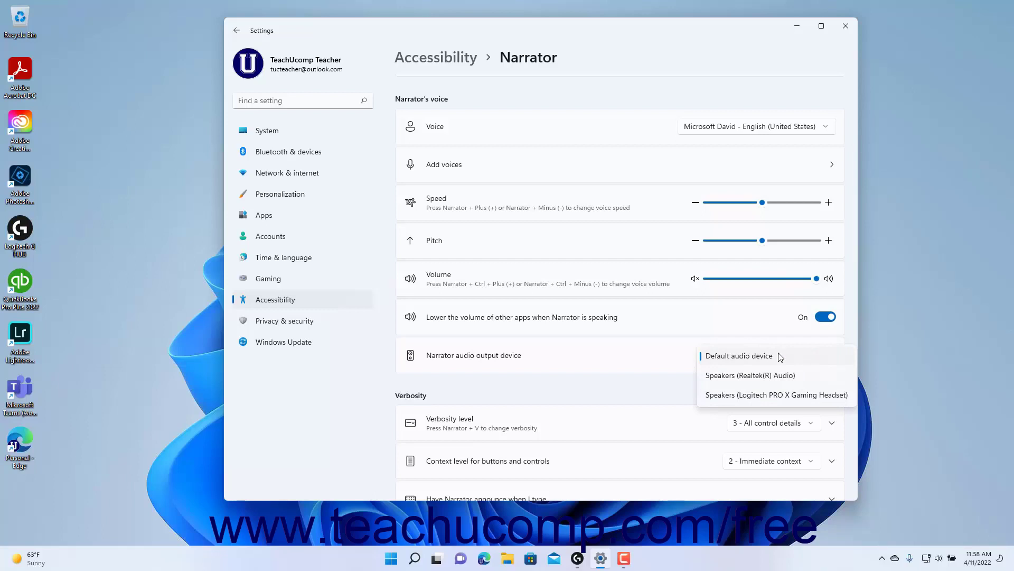
pyautogui.click(674, 361)
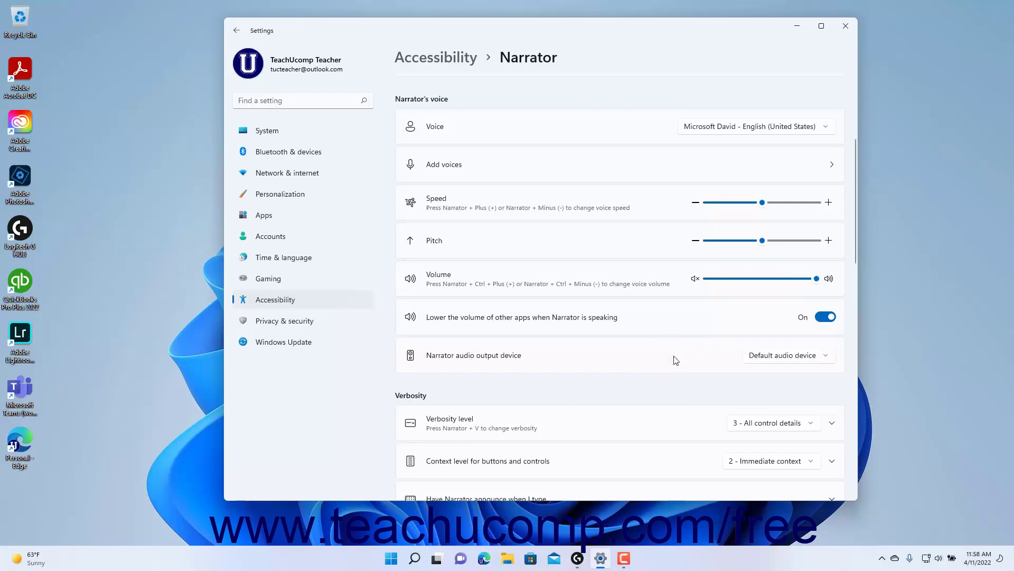
# Examine the verbosity level choices, the expanded verbosity options and the choices for how capitalized text is read
pyautogui.scroll(-4, 674, 338)
pyautogui.scroll(-1, 674, 289)
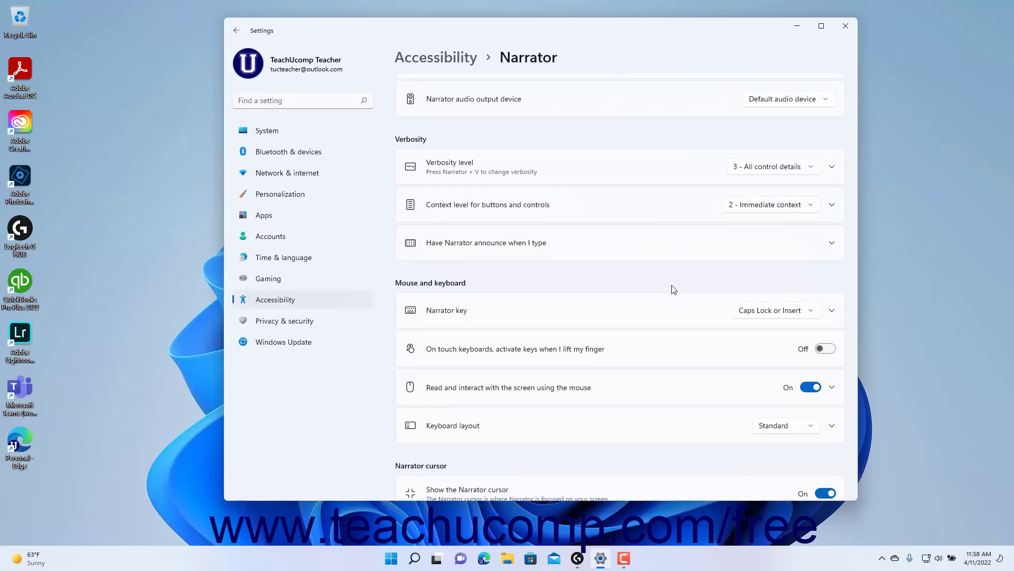
pyautogui.click(787, 173)
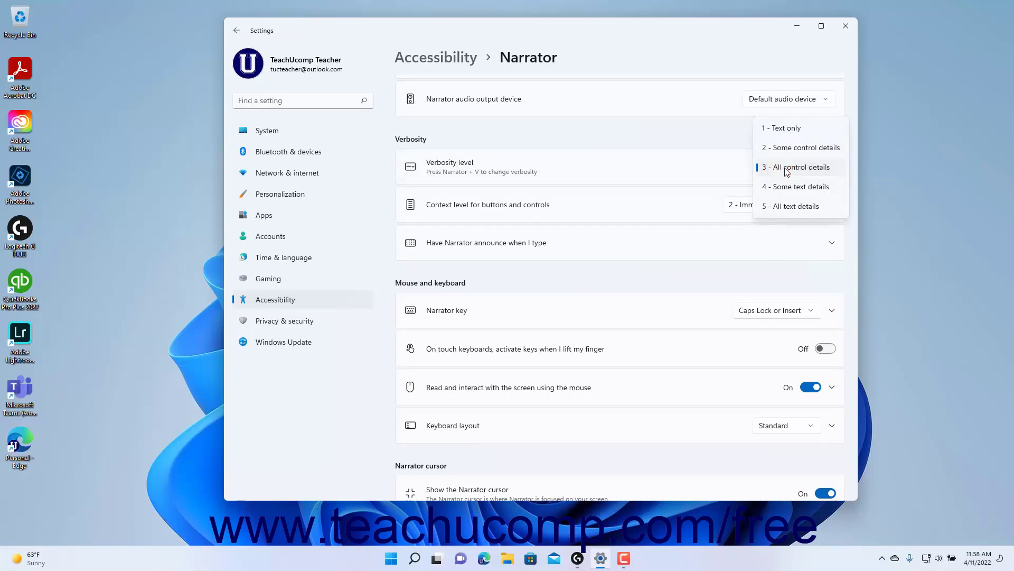
pyautogui.click(709, 173)
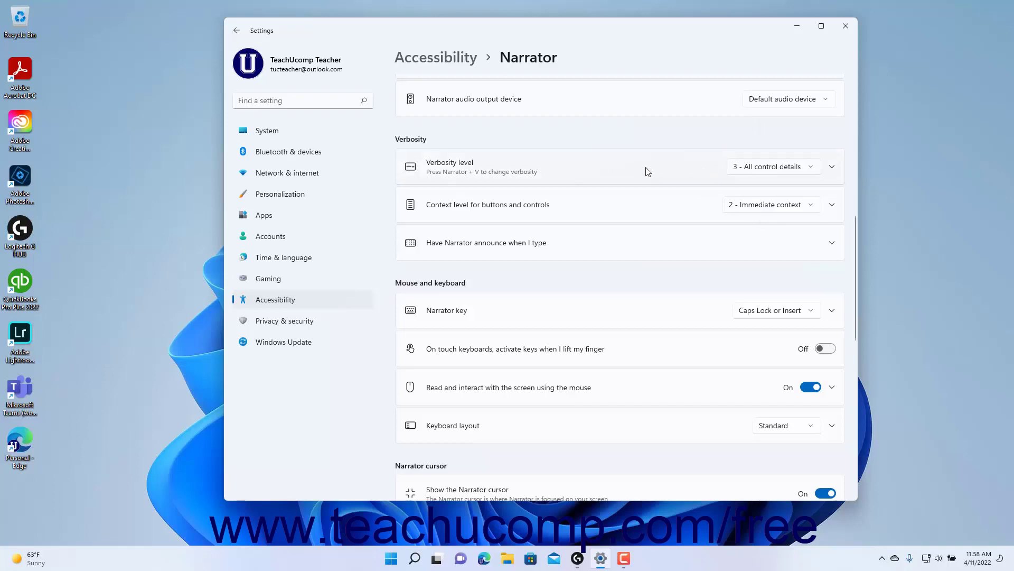
pyautogui.click(632, 172)
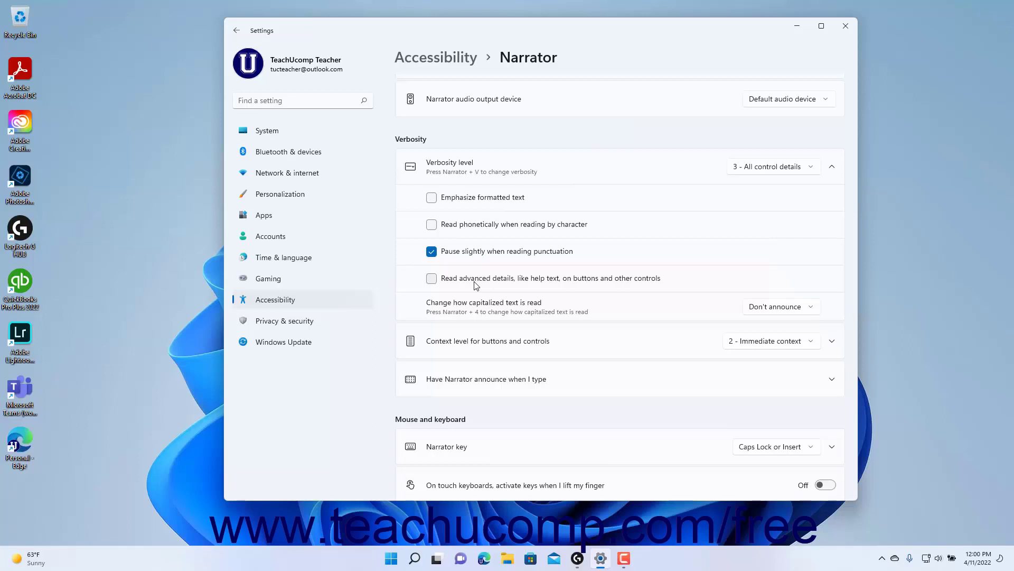
pyautogui.click(777, 313)
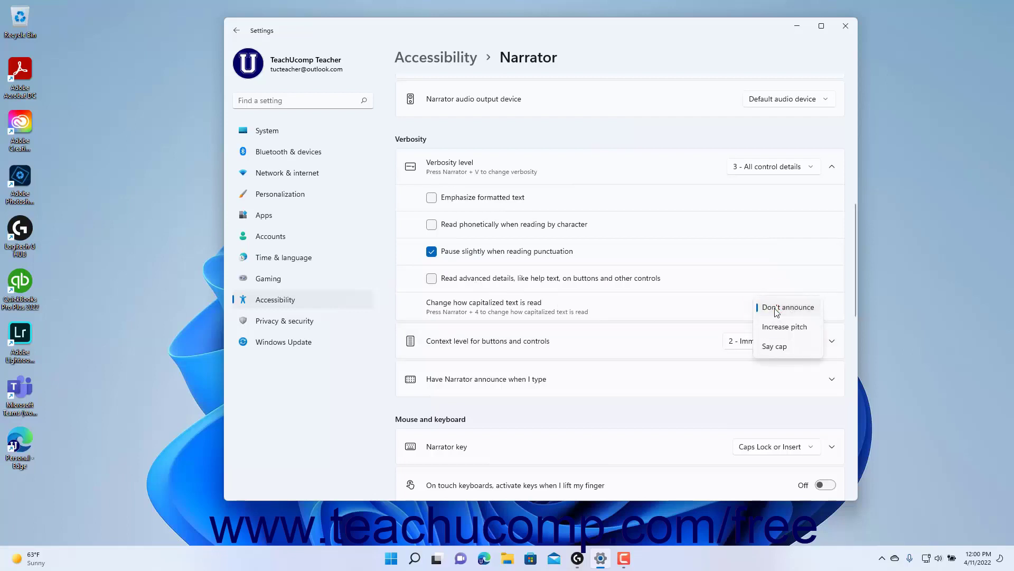
pyautogui.click(683, 313)
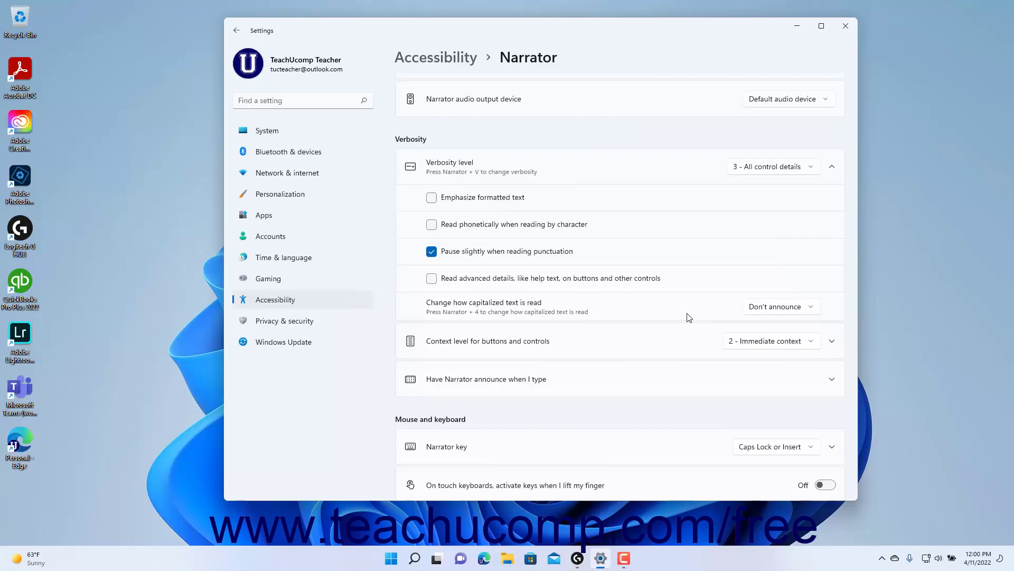
# Examine the context levels for buttons and controls, their expanded options and the choices for when control details are told
pyautogui.click(763, 342)
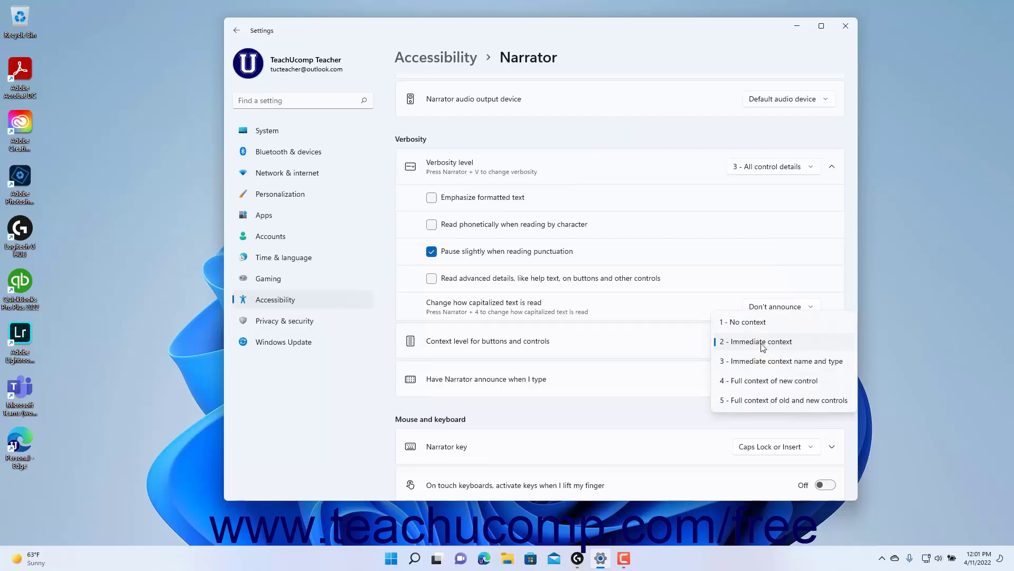
pyautogui.click(695, 352)
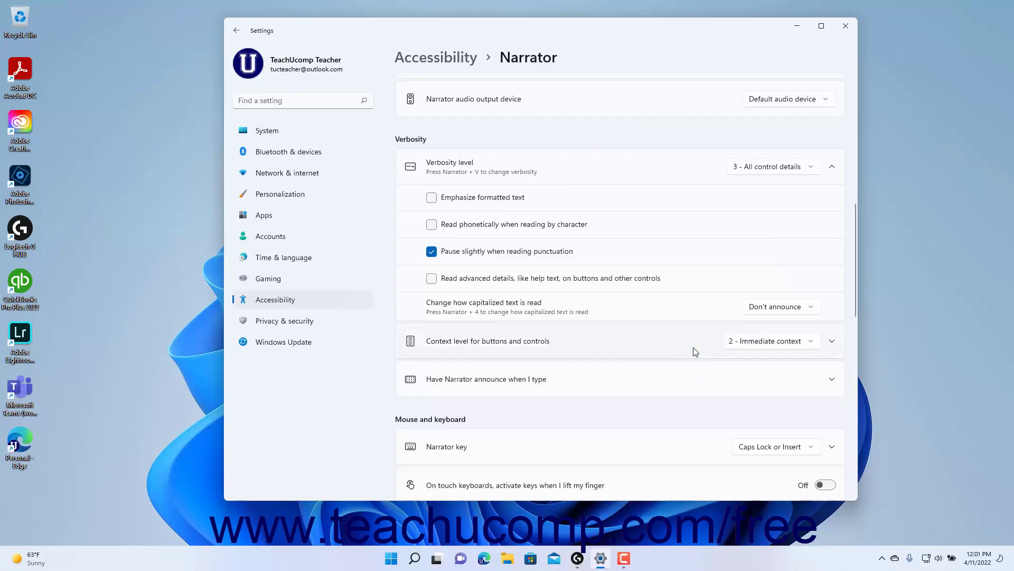
pyautogui.click(583, 347)
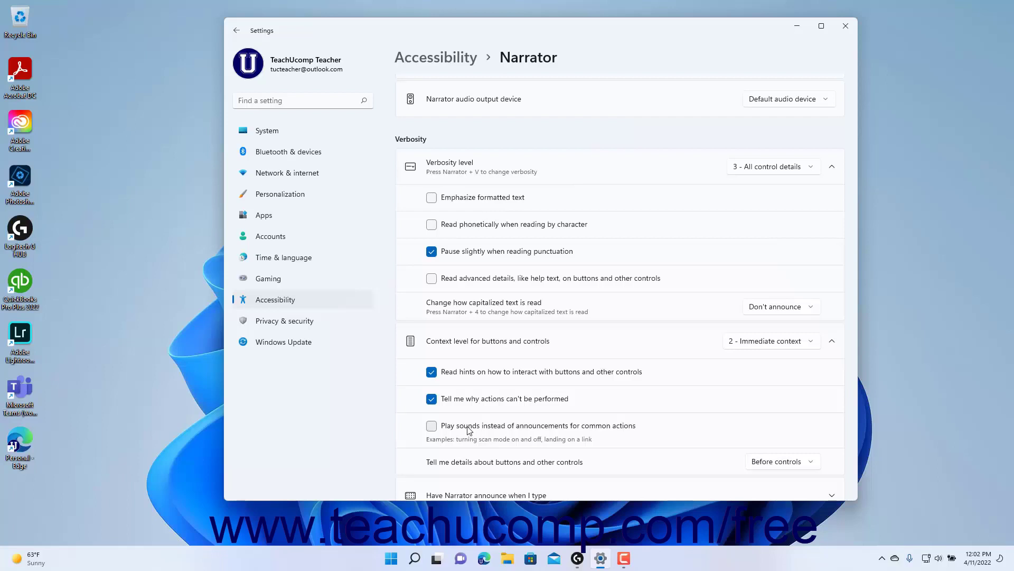
pyautogui.click(792, 462)
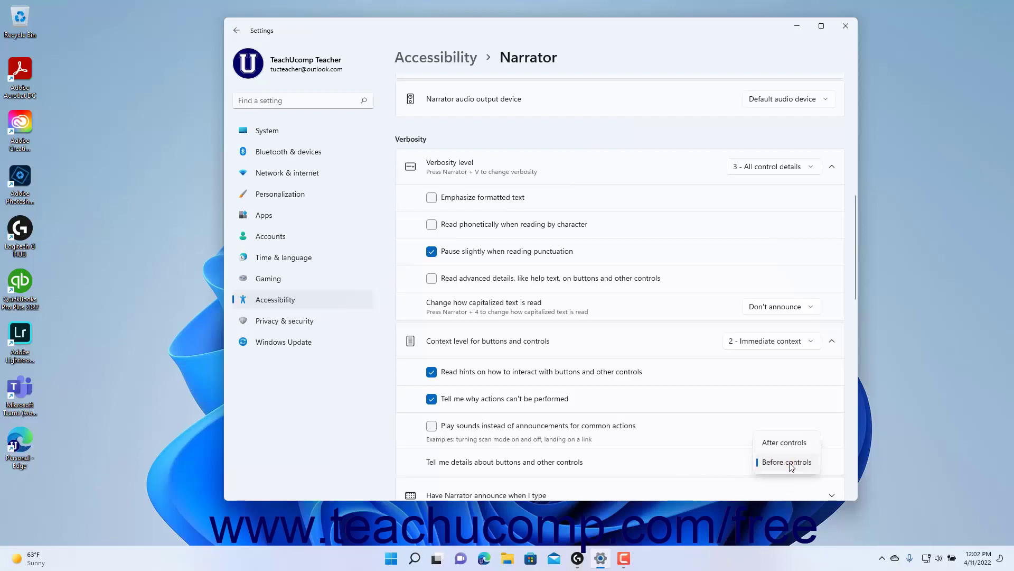
pyautogui.click(726, 467)
# Examine the typing announcement options, the Narrator key choices and the option to lock the Narrator key
pyautogui.scroll(-6, 716, 446)
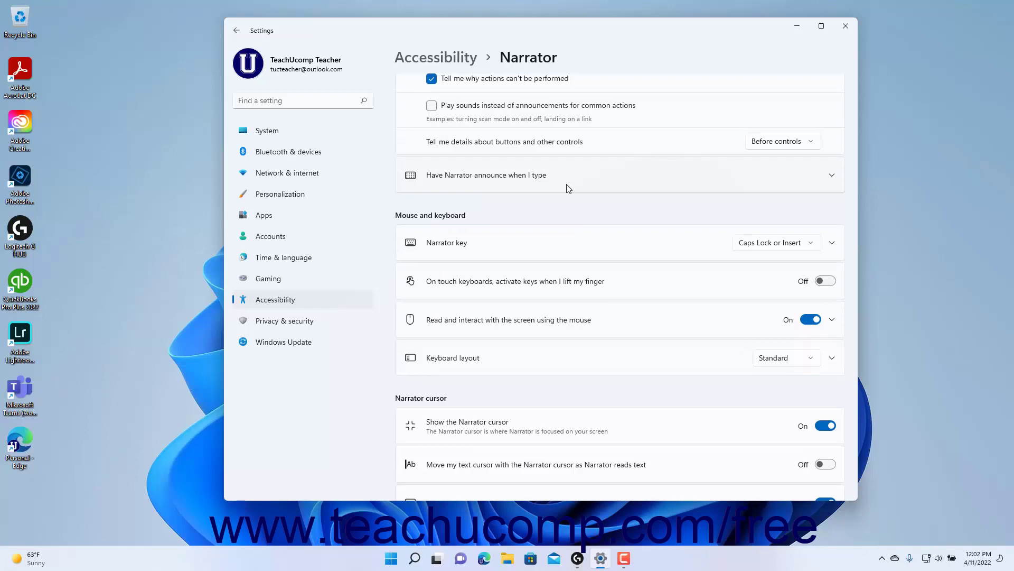
pyautogui.click(568, 188)
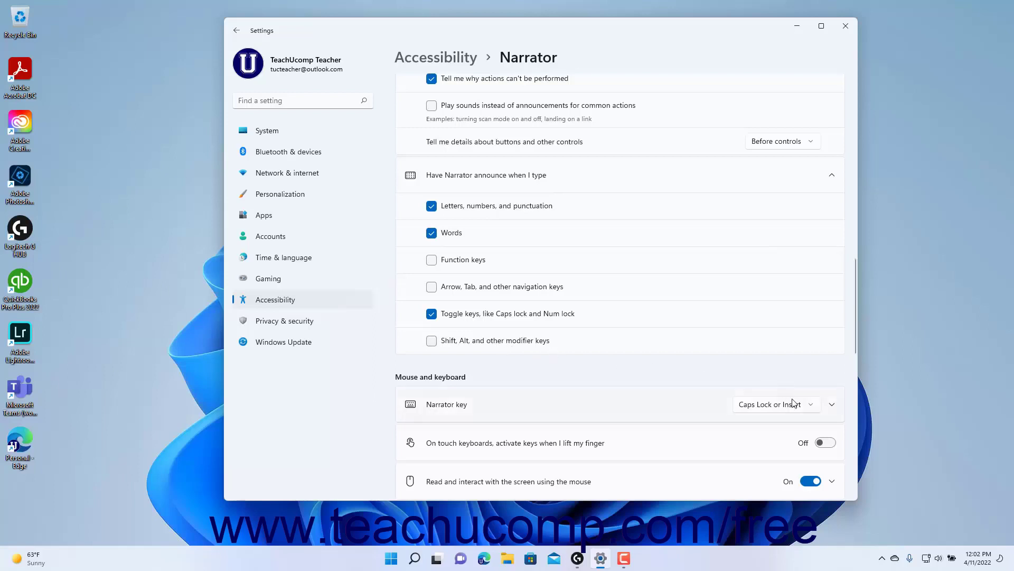
pyautogui.click(808, 412)
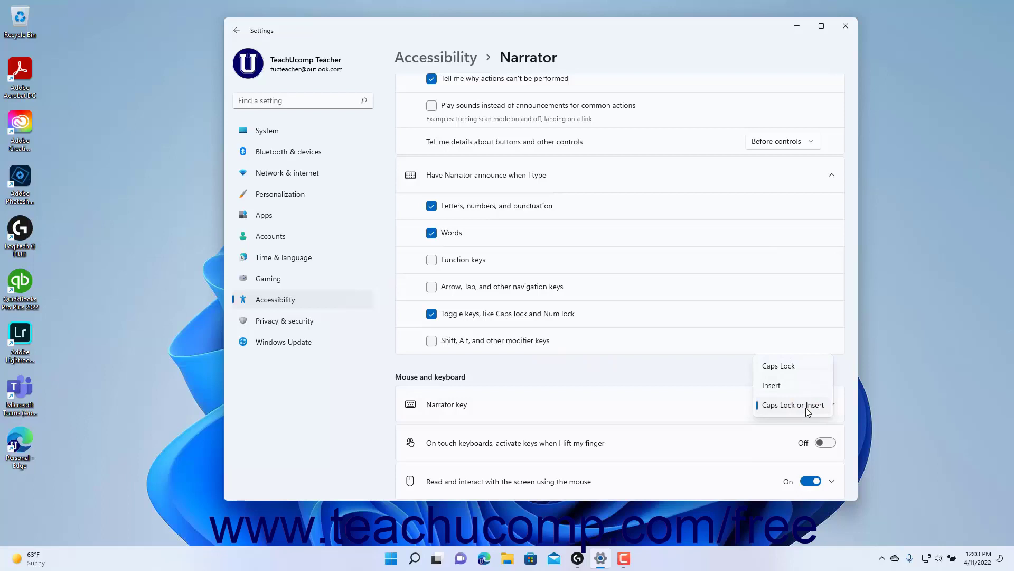
pyautogui.click(675, 411)
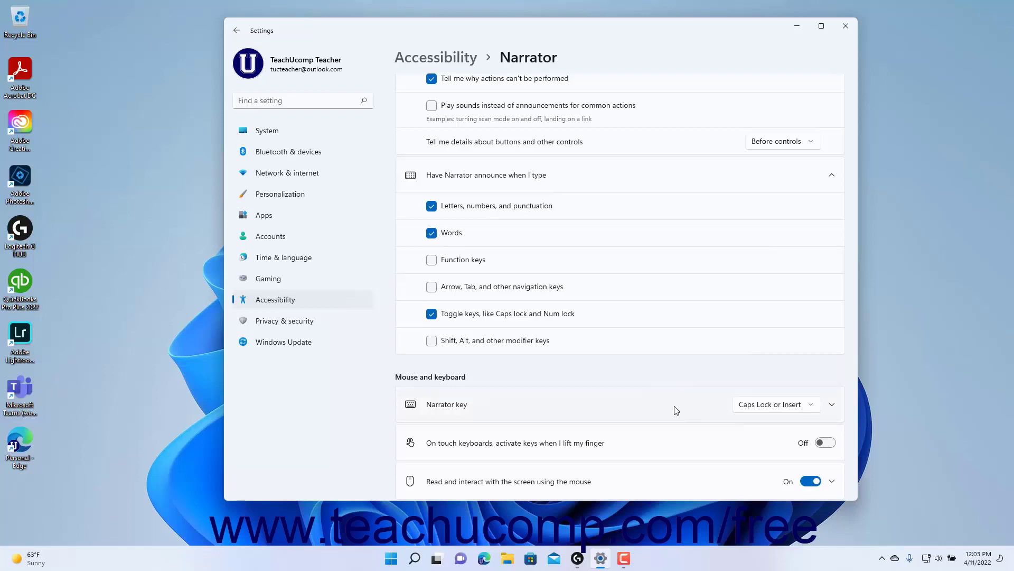
pyautogui.click(676, 411)
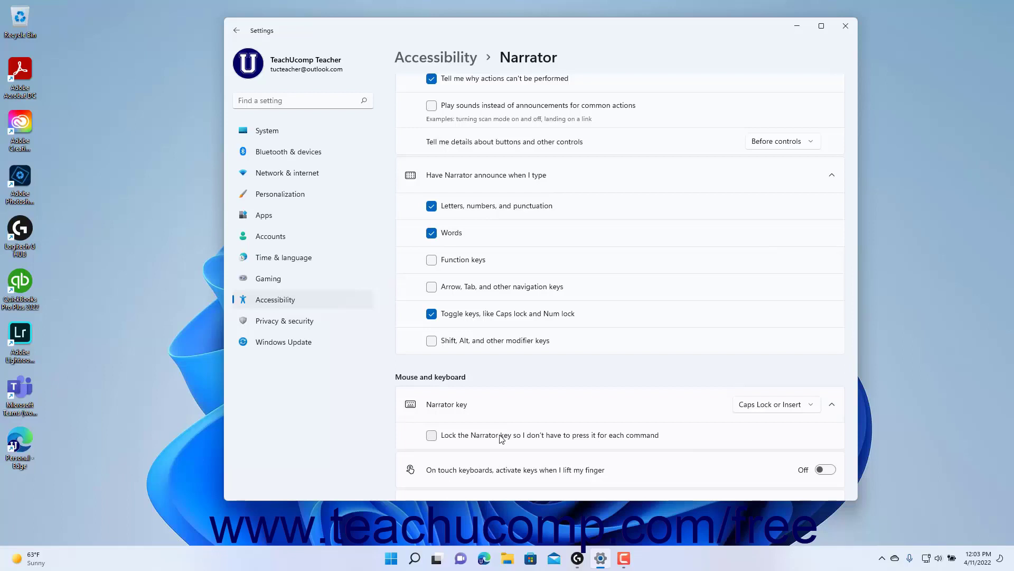
# Switch the touch keyboard option for activating keys on finger lift on and back off
pyautogui.scroll(-4, 530, 408)
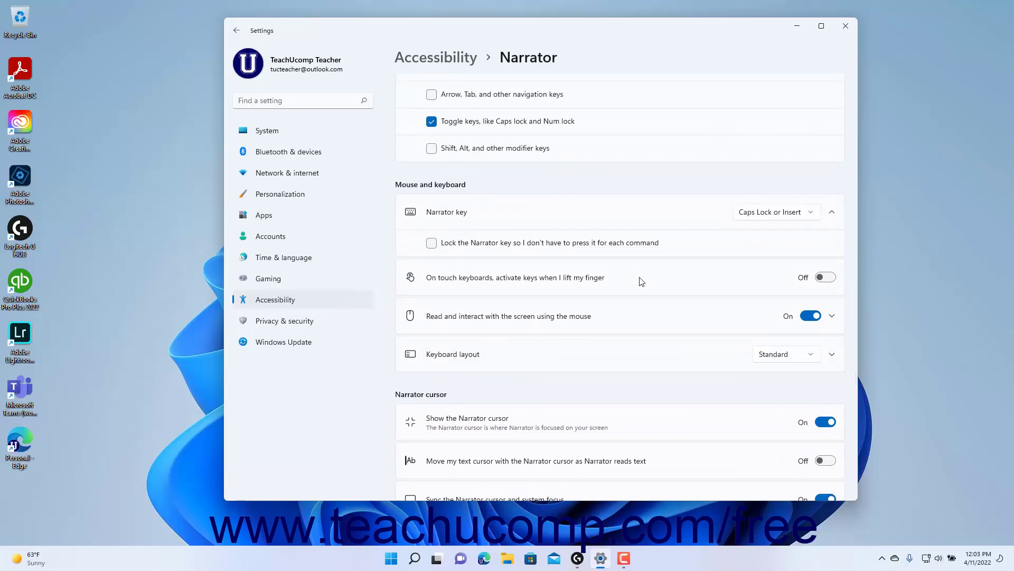
pyautogui.click(819, 283)
pyautogui.click(822, 285)
# Expand the options for interacting with the screen using the mouse, switching the Narrator cursor's mouse following on and back off
pyautogui.click(710, 324)
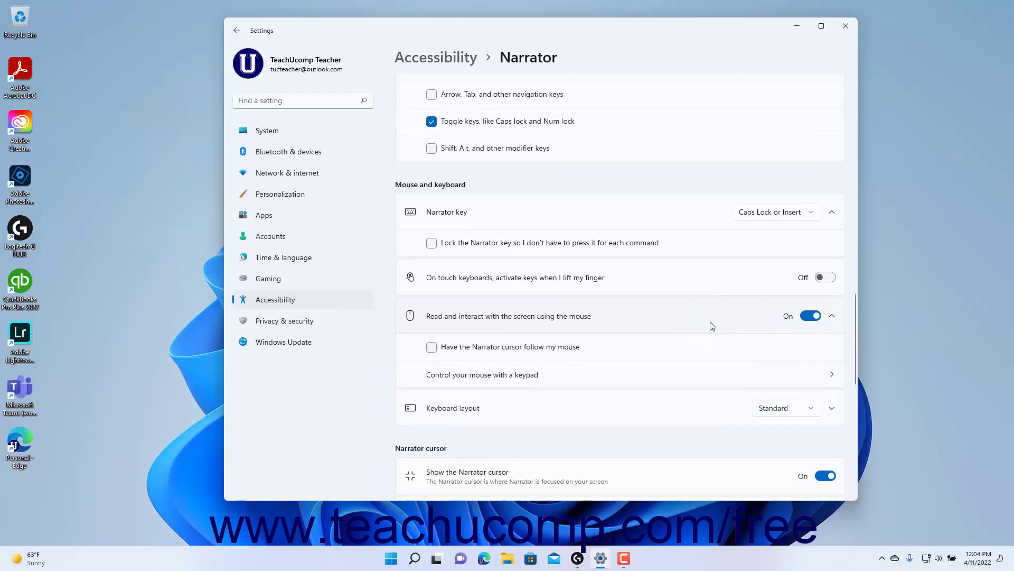
pyautogui.click(528, 348)
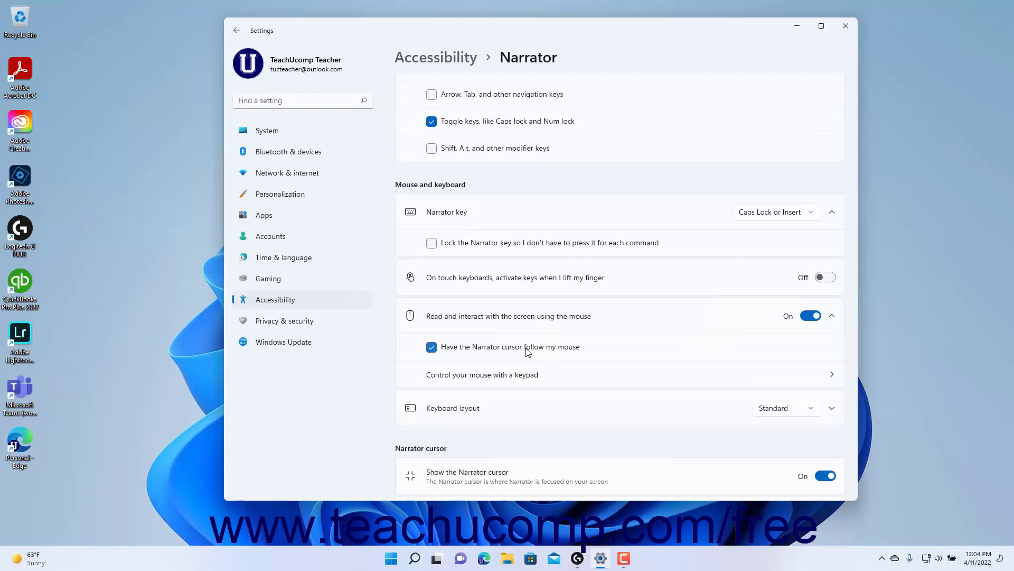
pyautogui.click(527, 350)
pyautogui.click(540, 317)
pyautogui.click(540, 320)
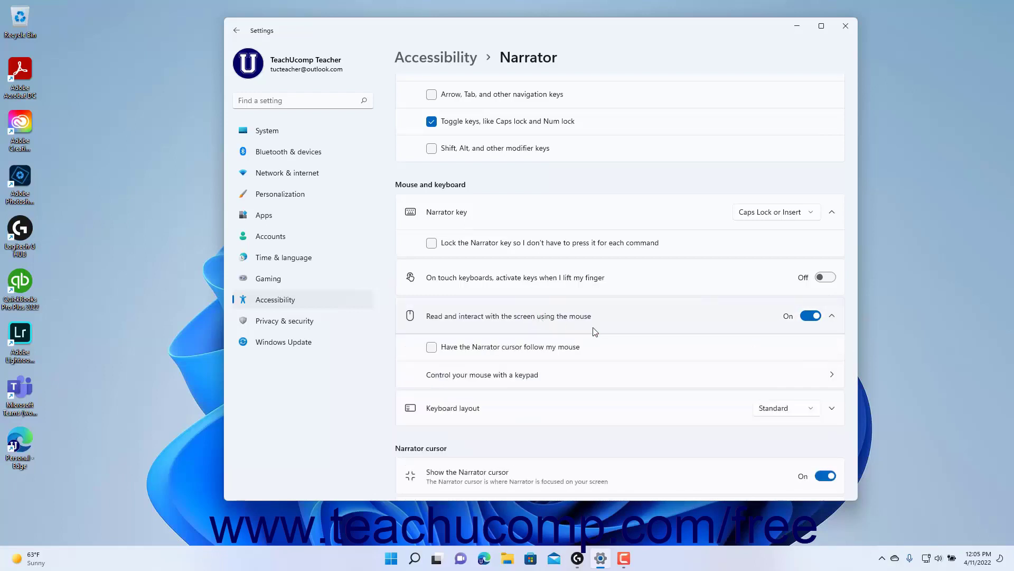
# View the settings for controlling the mouse with a keypad and return to the Narrator settings
pyautogui.click(526, 376)
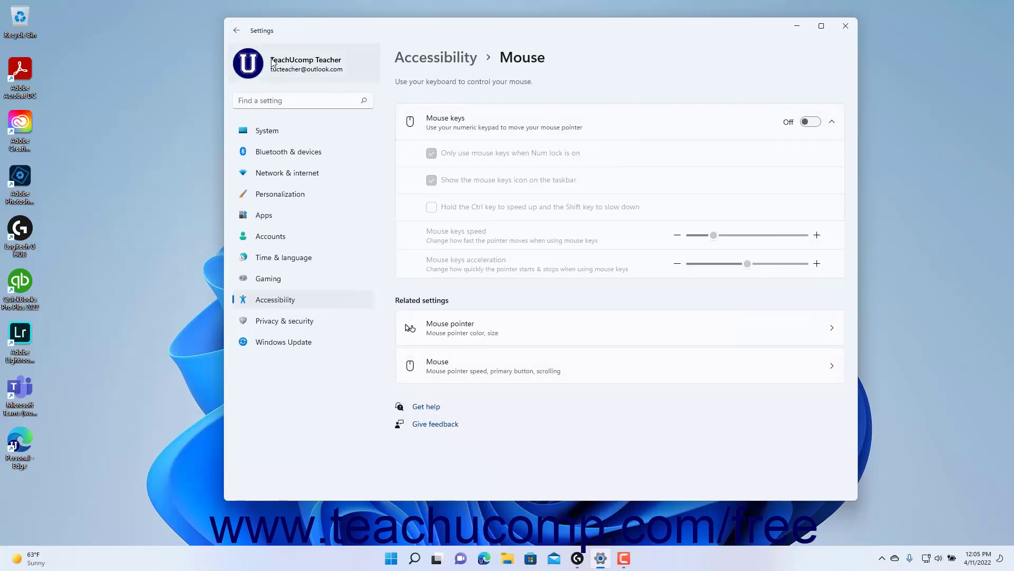
pyautogui.click(236, 31)
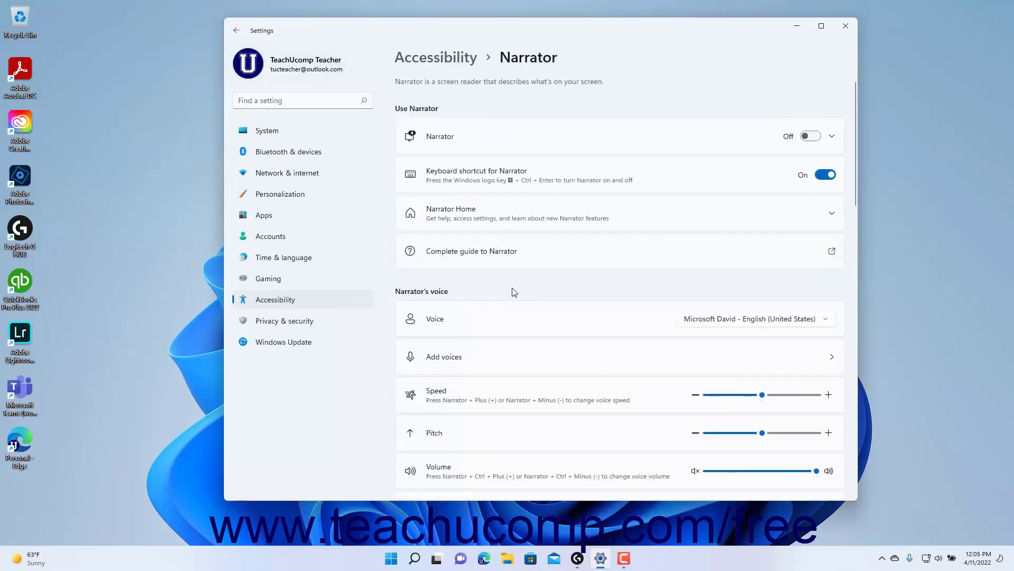
# Expand the options for interacting with the screen by mouse and examine the Narrator keyboard layout choices, keeping Standard
pyautogui.scroll(-5, 511, 289)
pyautogui.scroll(-6, 516, 293)
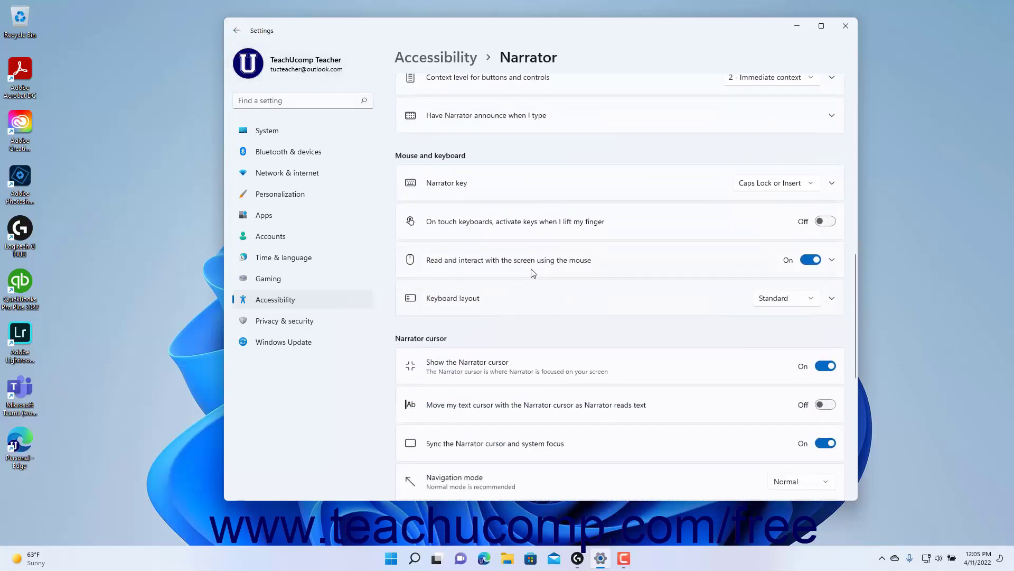
pyautogui.click(536, 264)
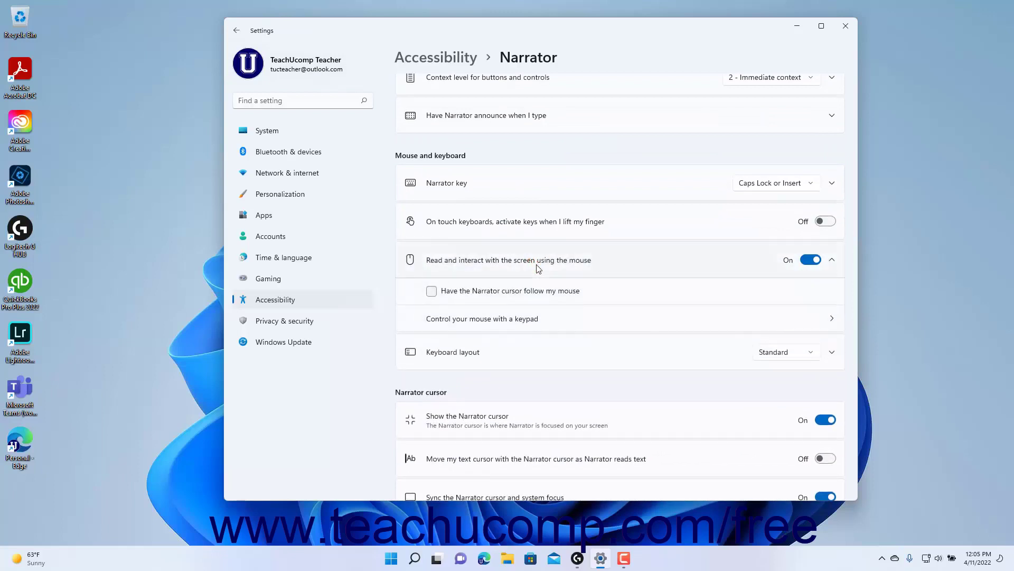
pyautogui.click(797, 360)
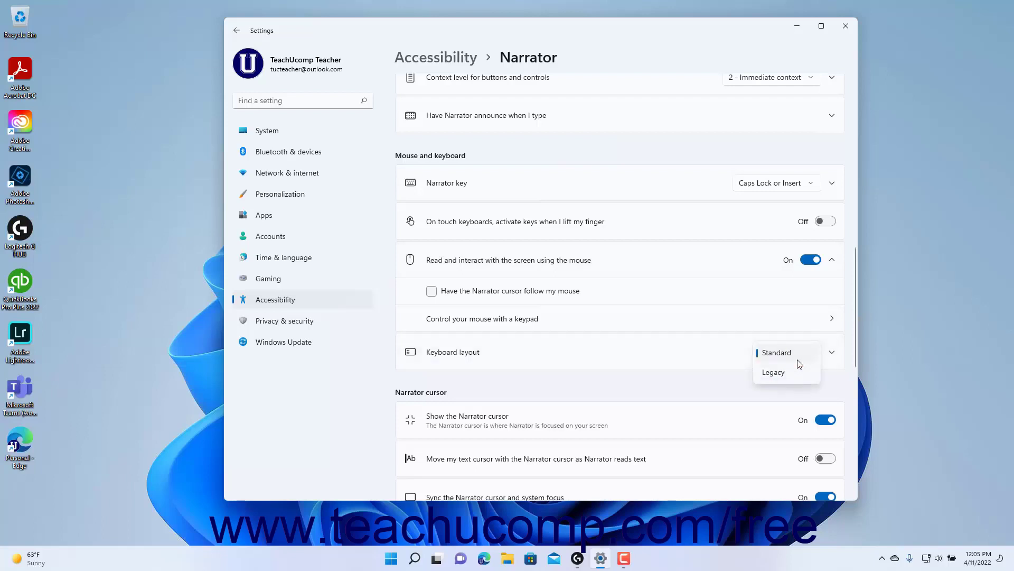
pyautogui.click(797, 353)
pyautogui.click(647, 355)
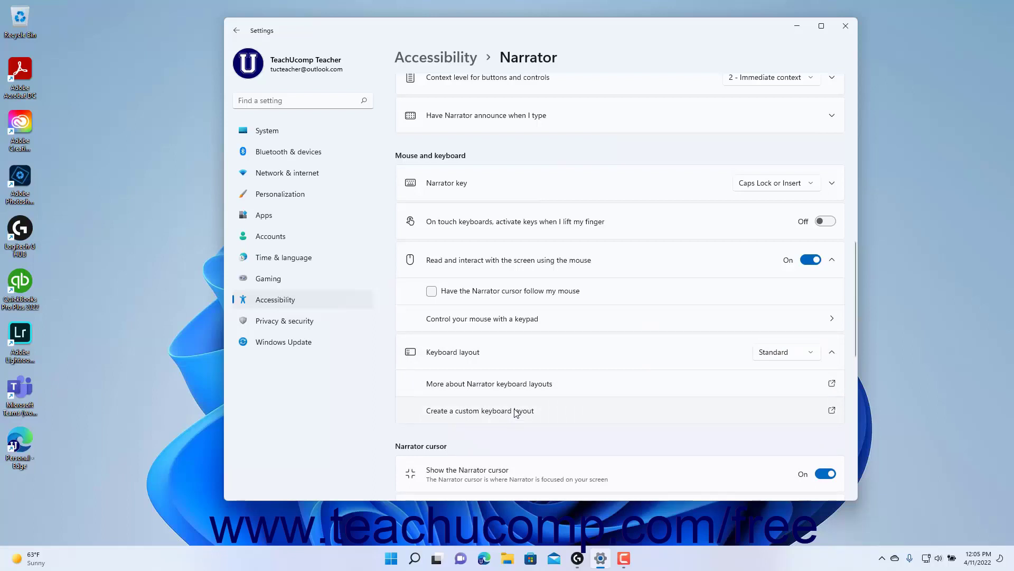
# Switch the Narrator cursor display off and back on, and view the navigation mode choices without changing the mode
pyautogui.scroll(-5, 521, 405)
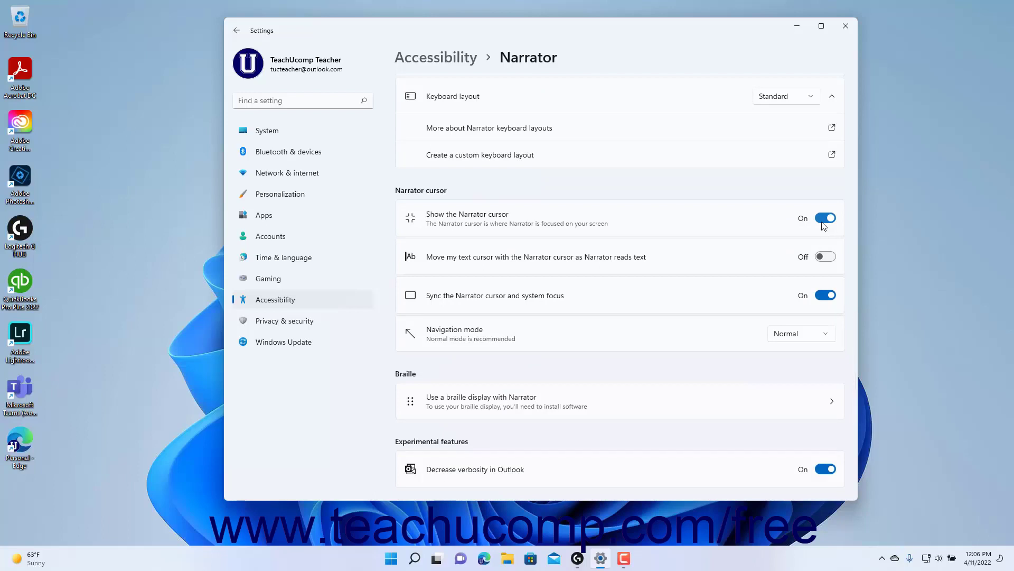
pyautogui.click(823, 223)
pyautogui.click(823, 223)
pyautogui.click(816, 340)
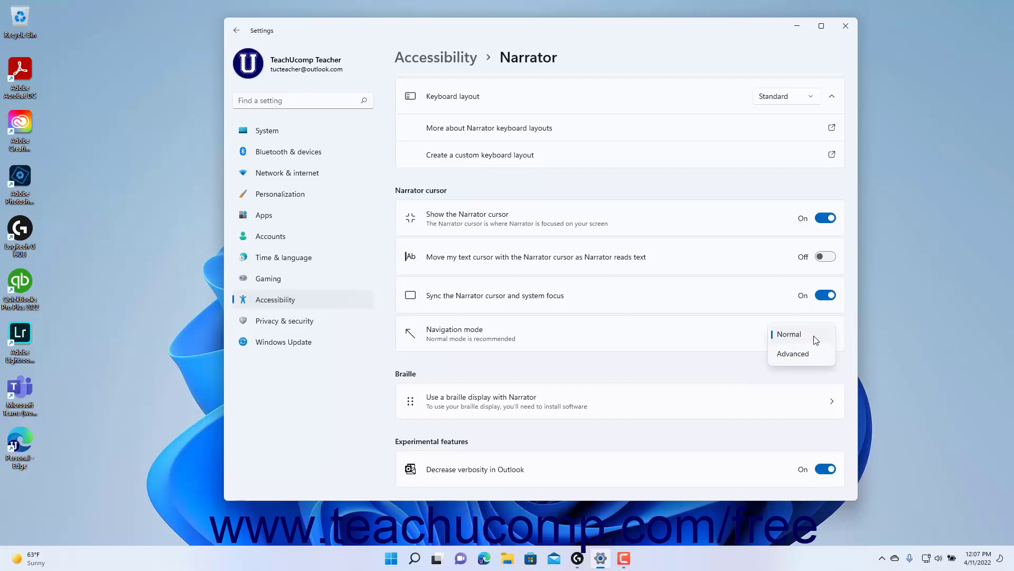
pyautogui.click(722, 338)
# Open the settings for using a braille display with Narrator and switch braille on and back off
pyautogui.scroll(-5, 725, 336)
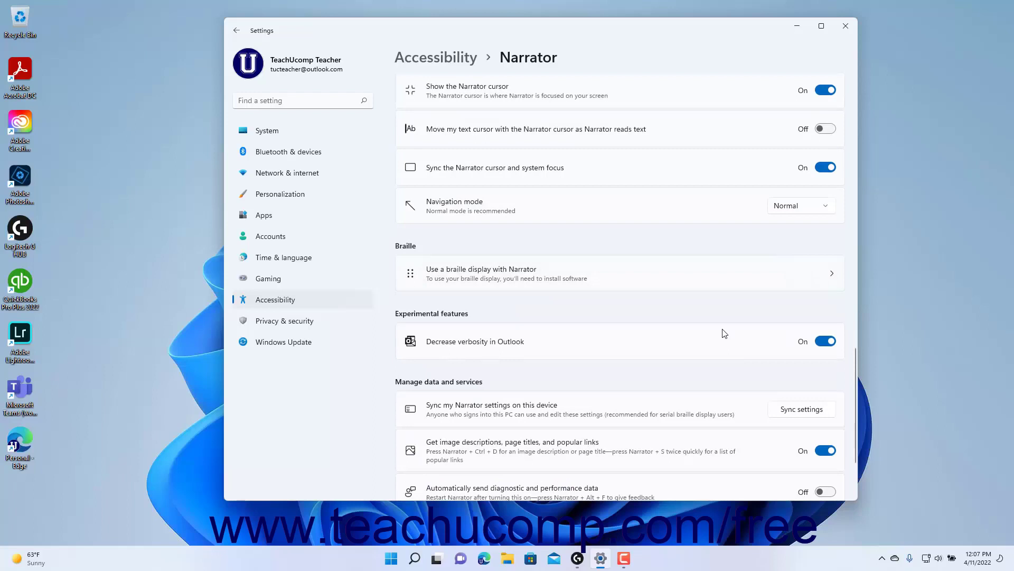
pyautogui.click(641, 277)
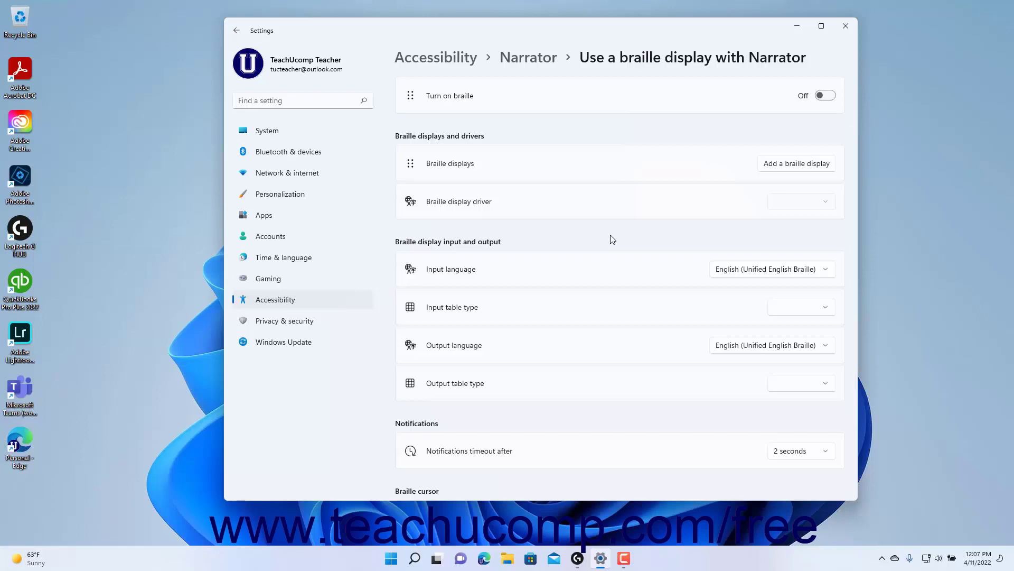
pyautogui.click(826, 97)
pyautogui.click(826, 97)
# View the manufacturer and connection type fields for adding a braille display, and cancel without adding one
pyautogui.click(797, 165)
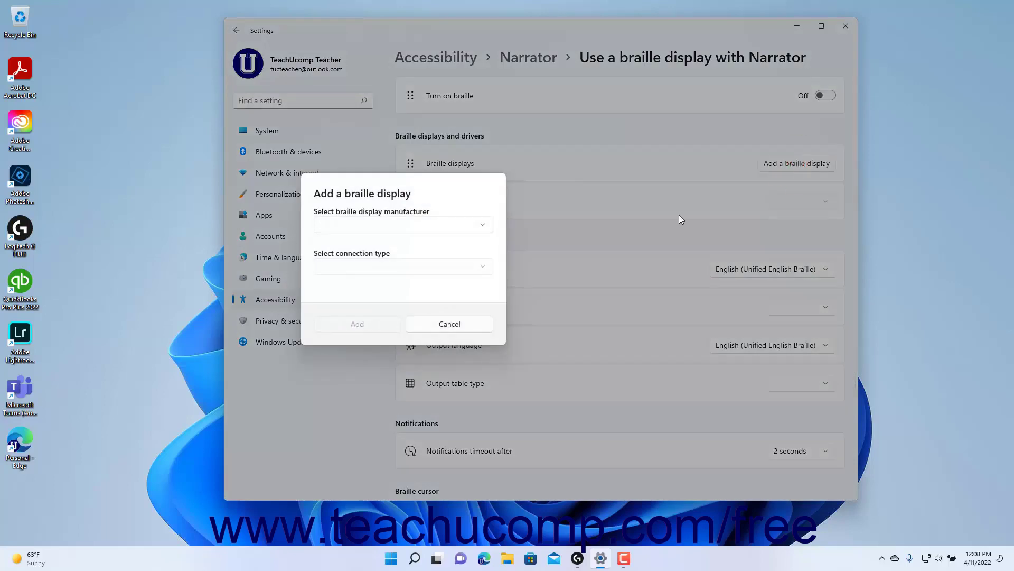
pyautogui.click(482, 231)
pyautogui.click(498, 237)
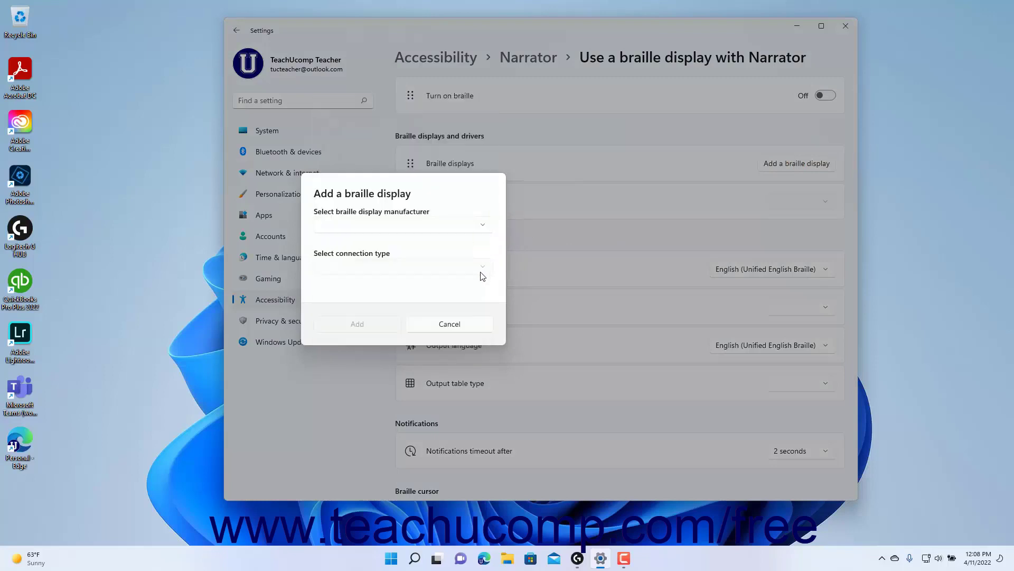
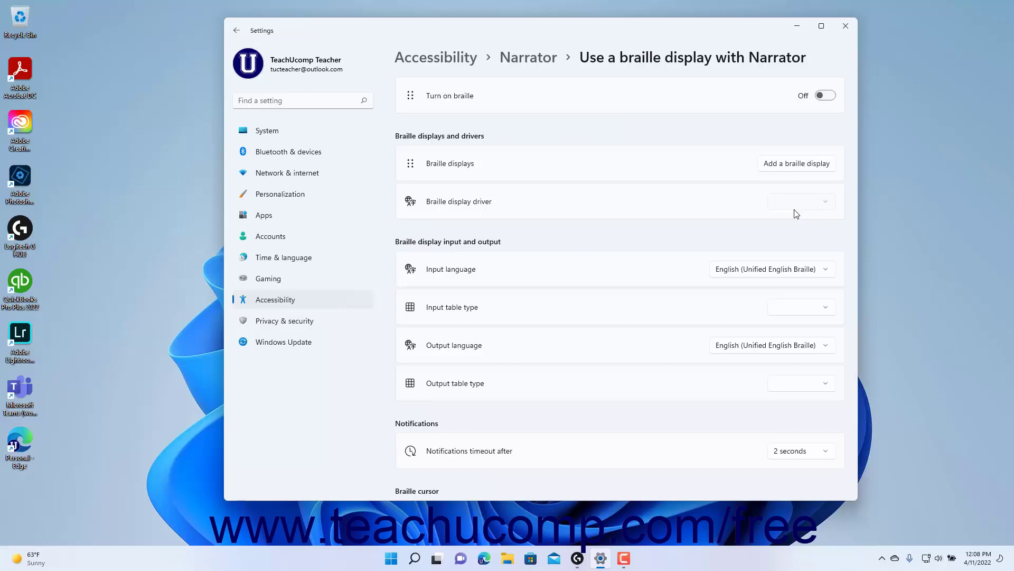
# Examine the language and table type choices for braille input and output without changing them
pyautogui.click(797, 270)
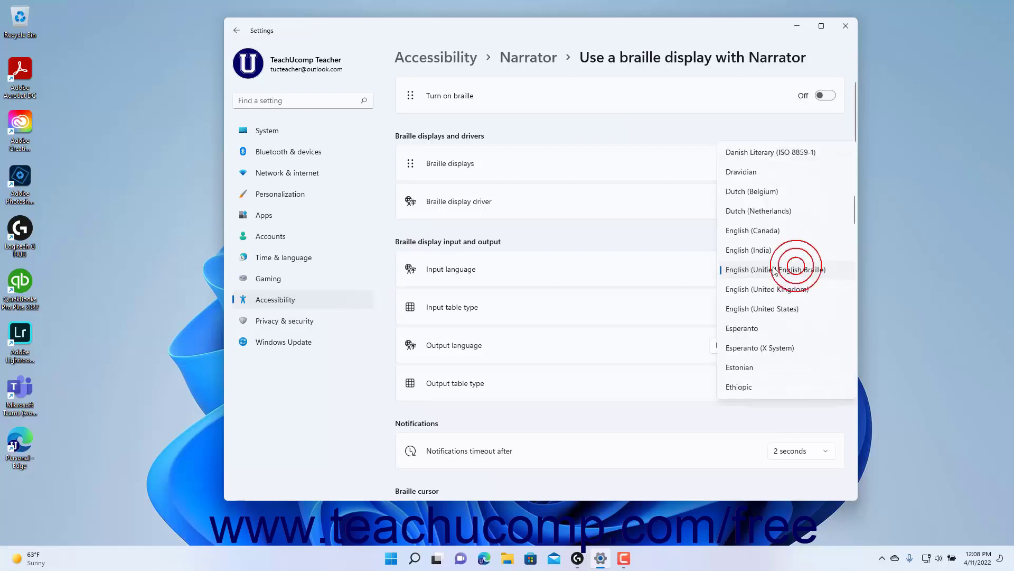
pyautogui.click(682, 267)
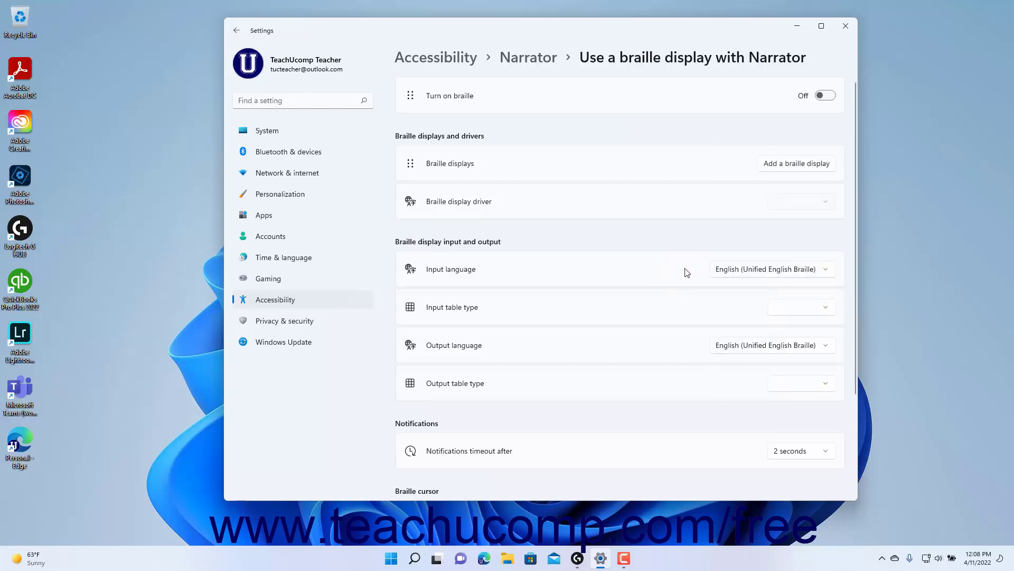
pyautogui.click(827, 314)
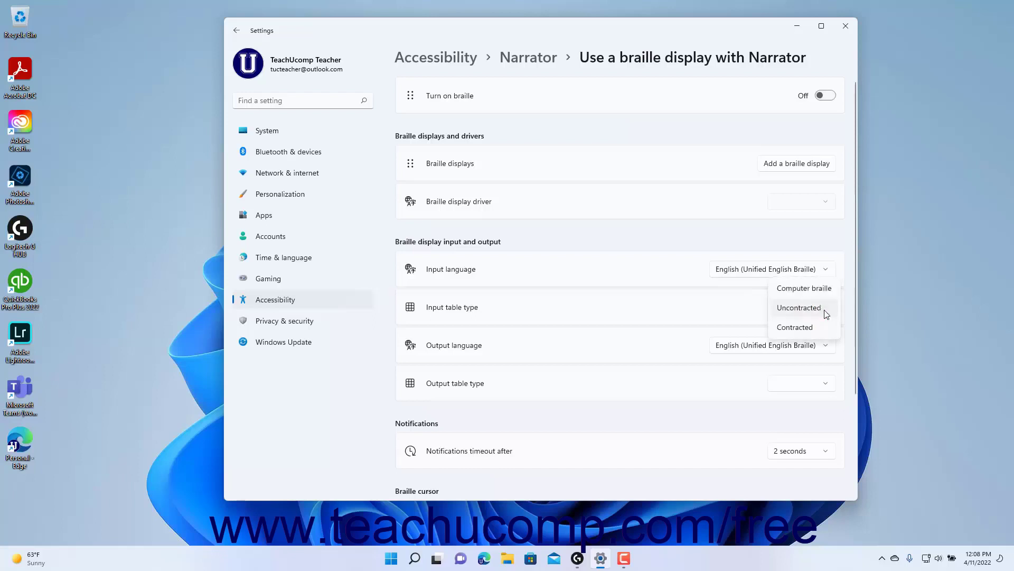
pyautogui.click(735, 313)
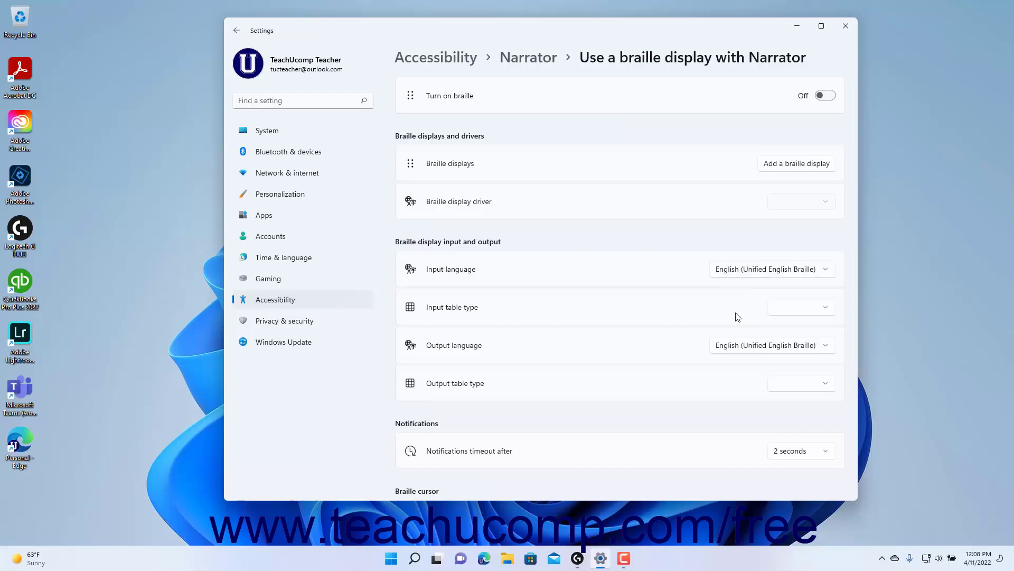
pyautogui.click(790, 347)
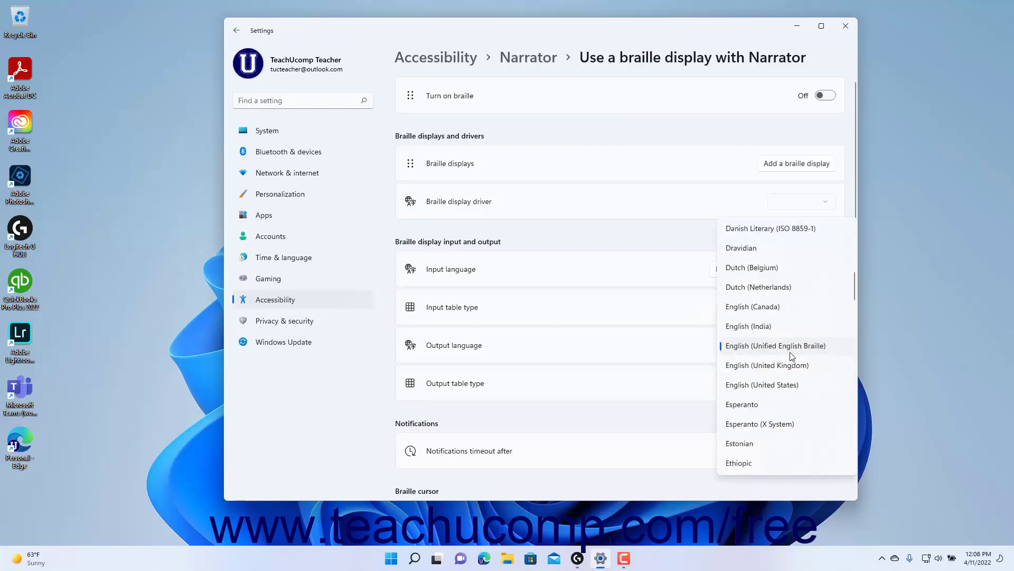
pyautogui.click(694, 353)
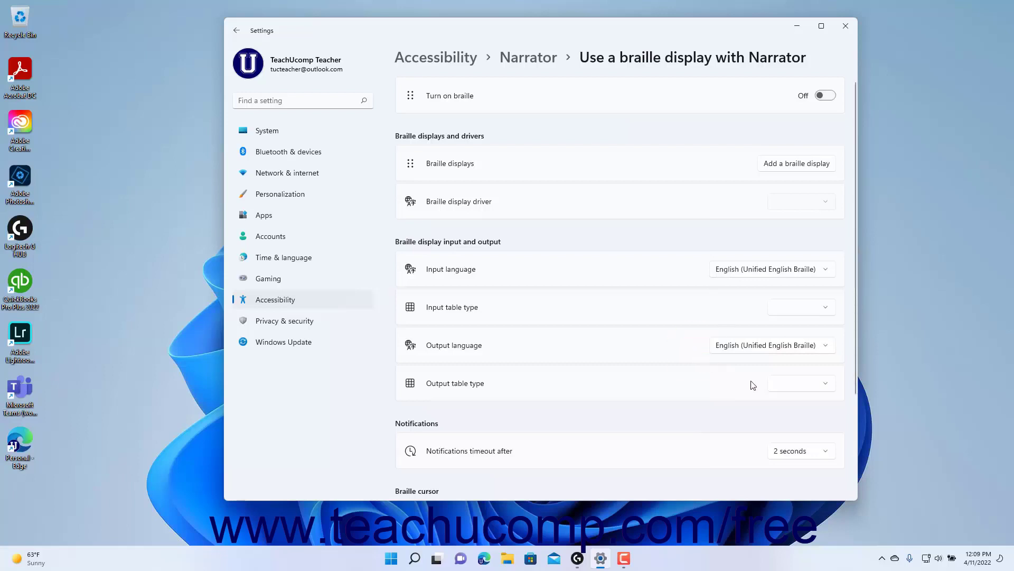
pyautogui.click(794, 386)
pyautogui.click(689, 383)
# View the braille notification timeout choices and the text cursor display options, leaving both settings as they are
pyautogui.click(801, 453)
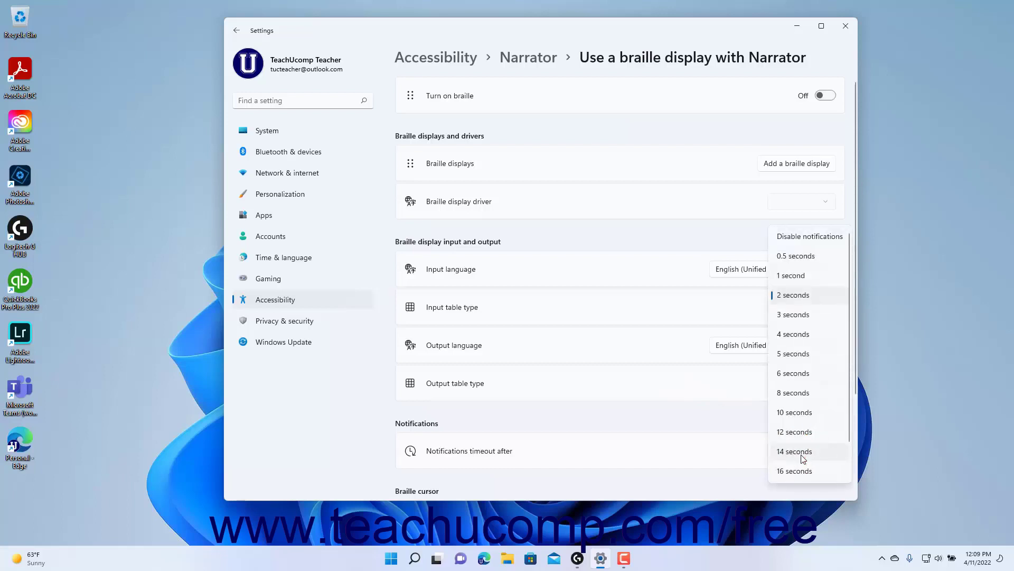
pyautogui.click(706, 442)
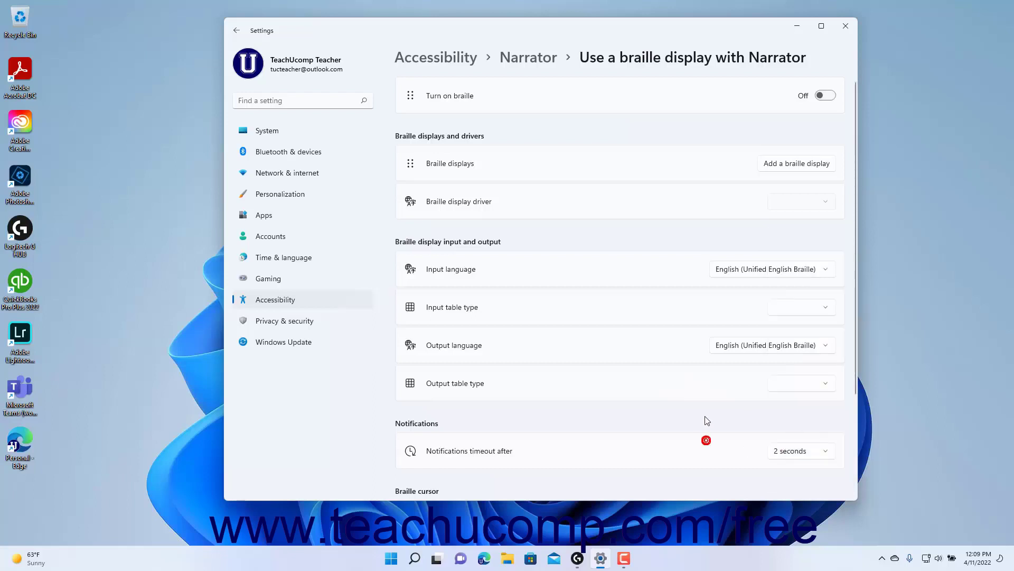
pyautogui.scroll(-3, 705, 420)
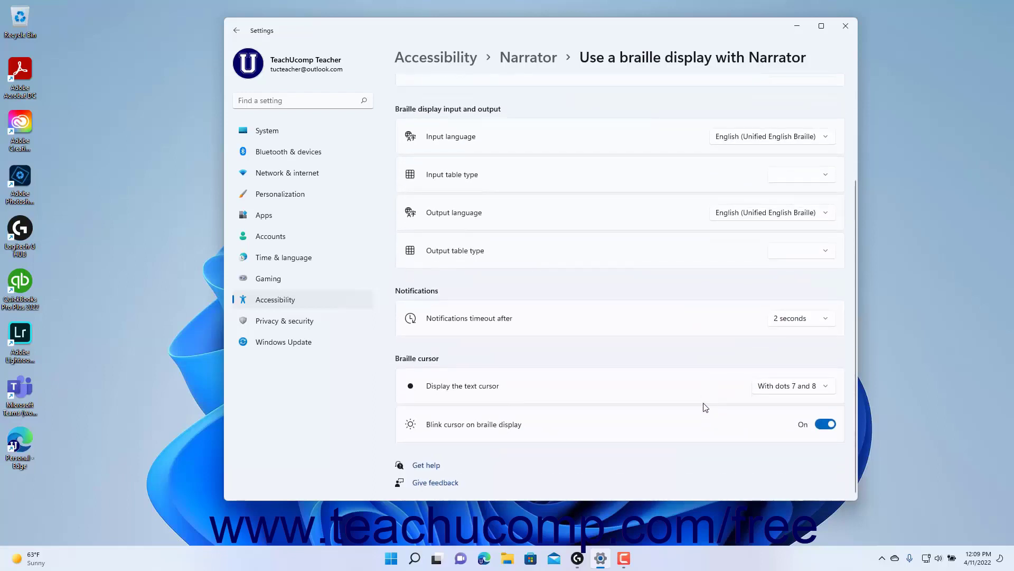
pyautogui.click(763, 392)
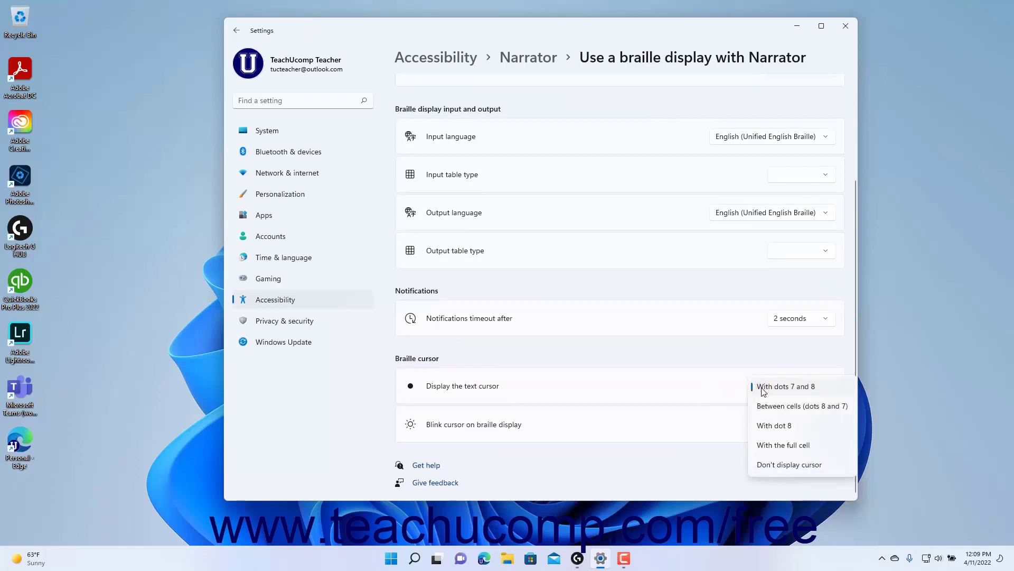
pyautogui.click(721, 399)
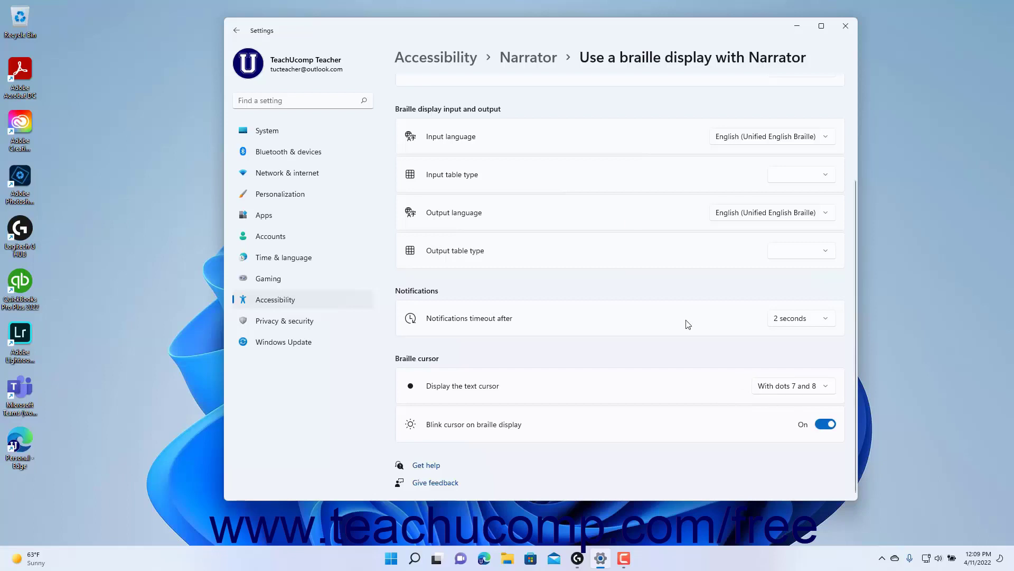
# Return to the Narrator settings to review the experimental features and the data and services options, and close the Settings window
pyautogui.click(545, 65)
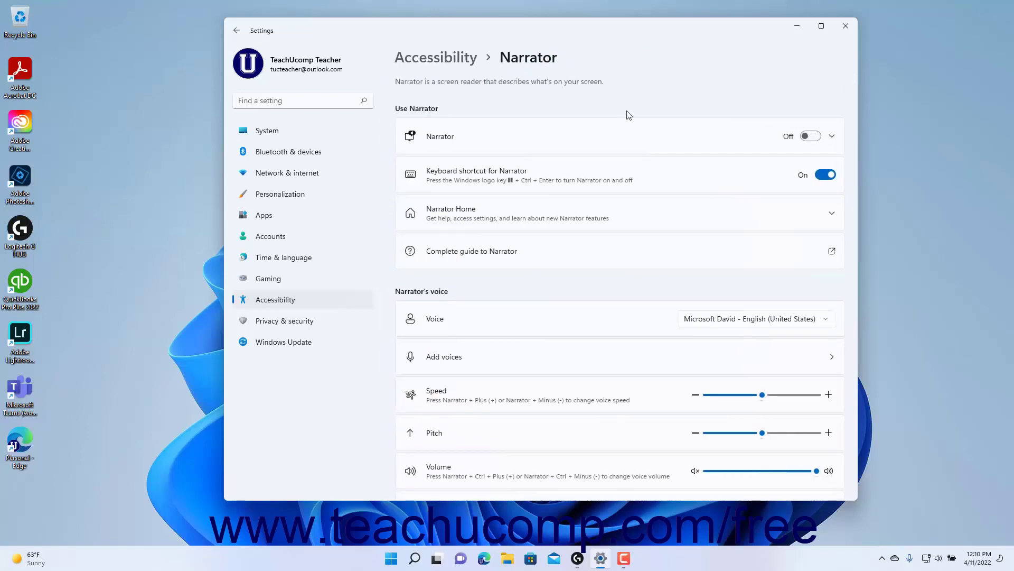
pyautogui.scroll(-10, 628, 114)
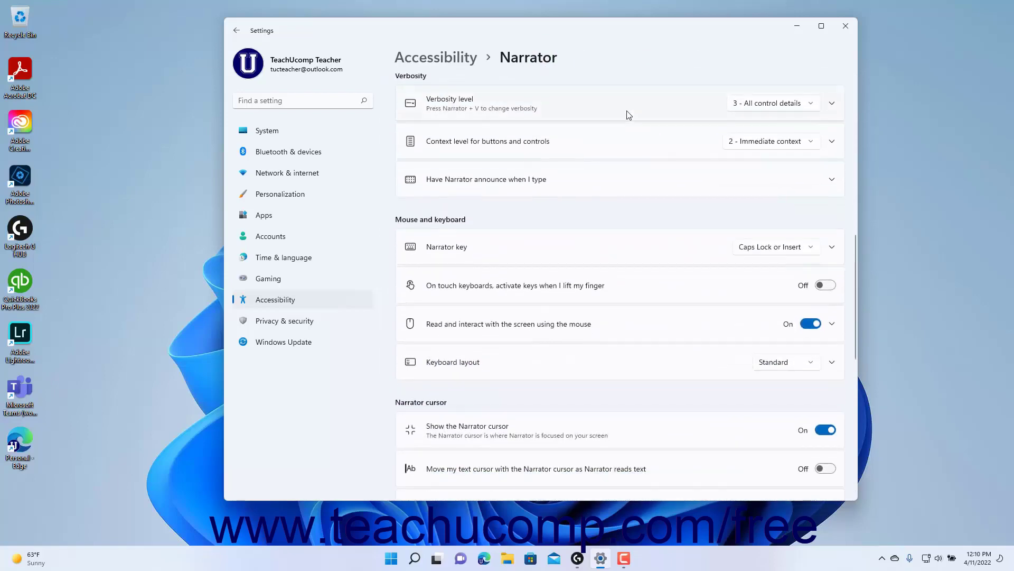
pyautogui.scroll(-6, 628, 115)
pyautogui.scroll(-3, 628, 114)
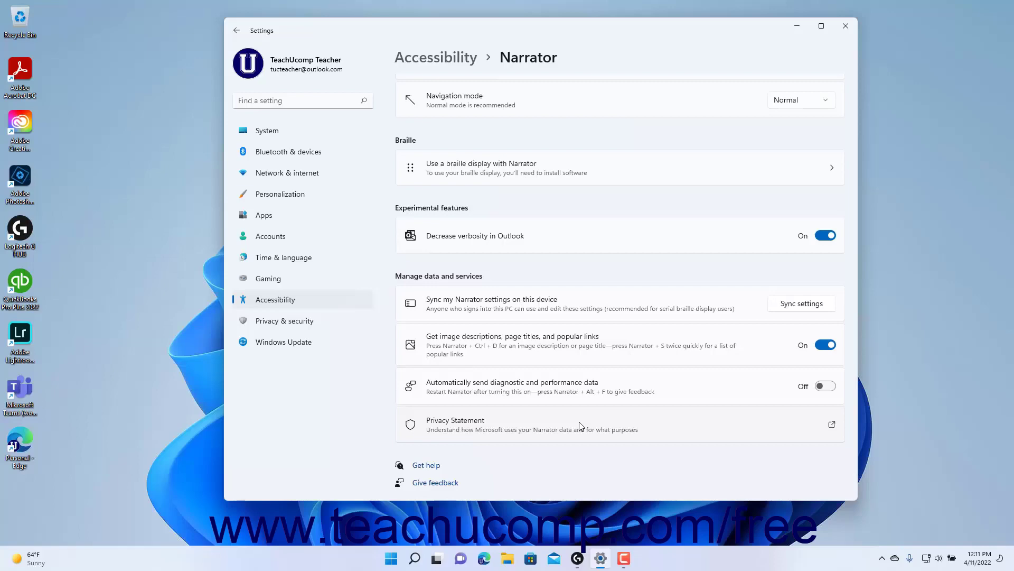
pyautogui.click(850, 31)
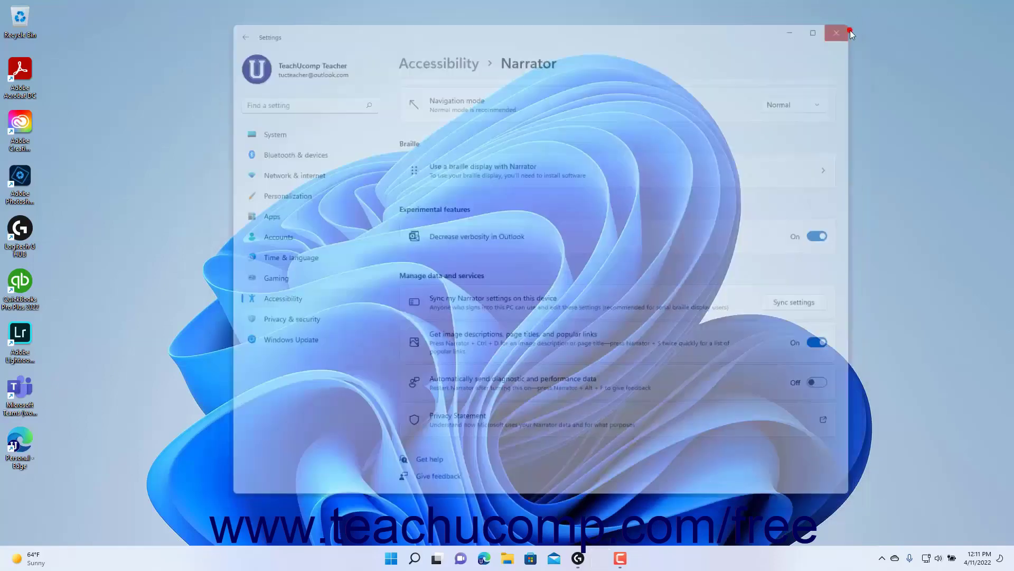